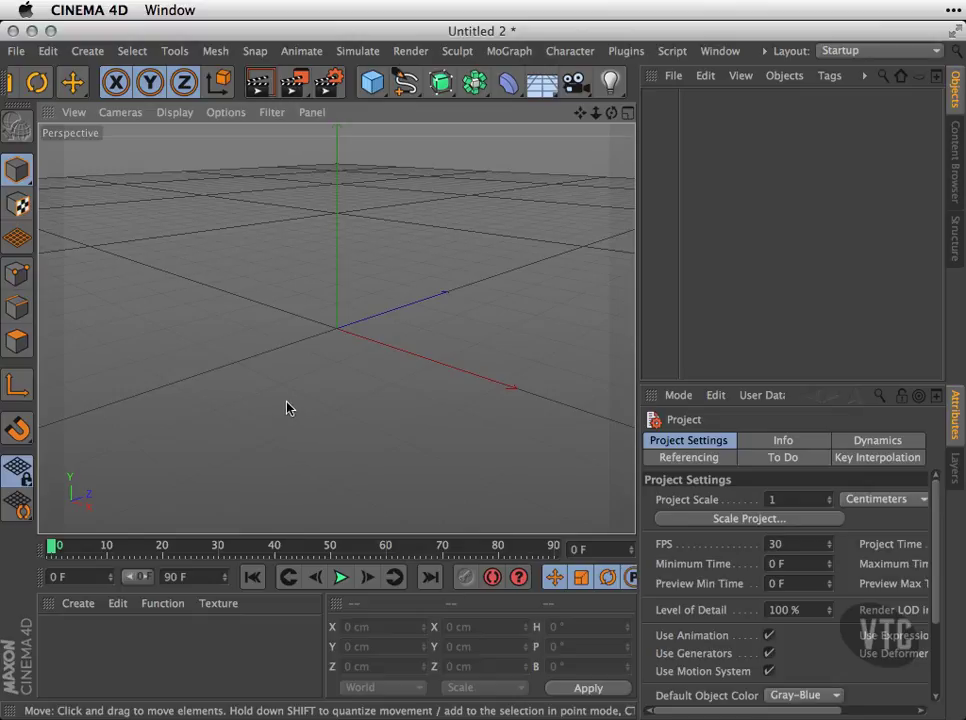
Step: Add a cube and reshape it into a flat tabletop about 200 cm wide, 17 cm thick and 498 cm long
{"action": "left_click", "coordinate": [373, 84]}
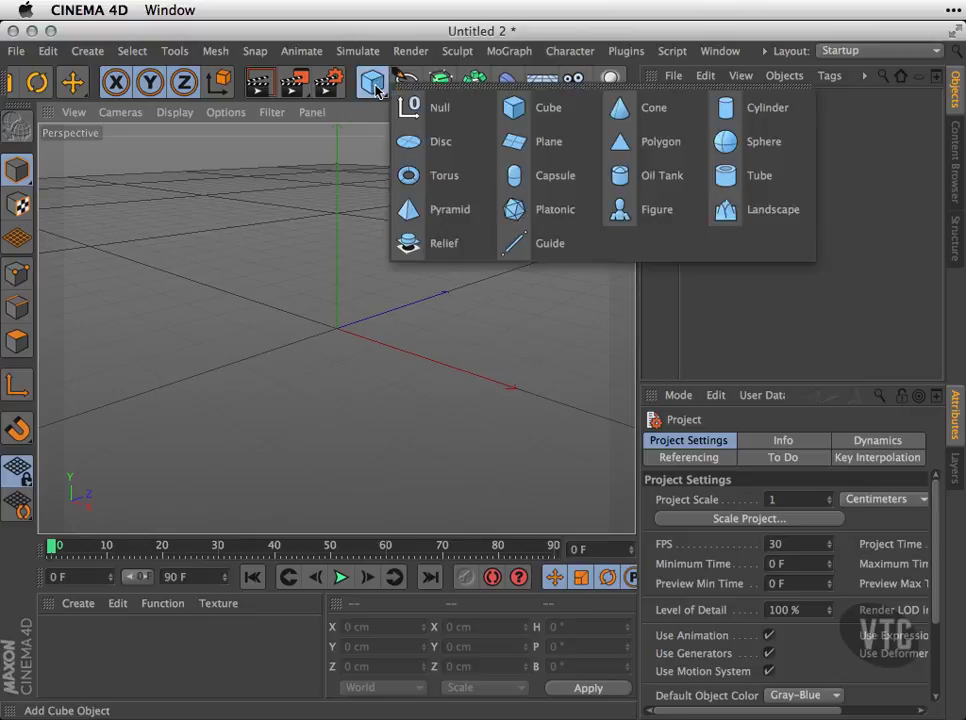
{"action": "left_click", "coordinate": [533, 111]}
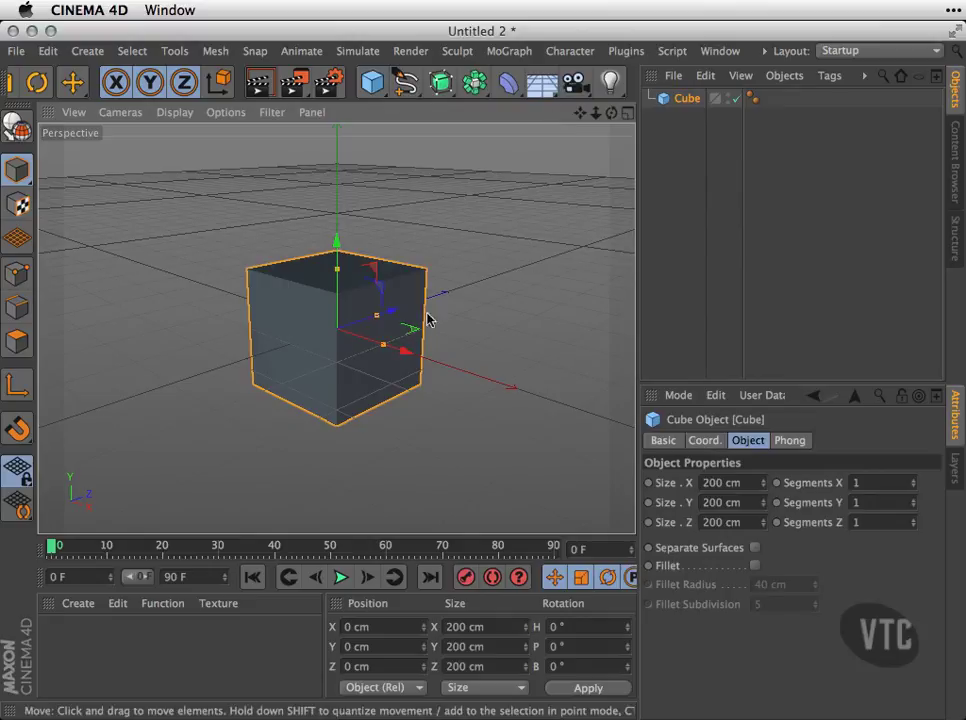
{"action": "right_click_drag", "start_coordinate": [377, 319], "coordinate": [457, 319], "text": "alt"}
{"action": "left_click_drag", "start_coordinate": [330, 261], "coordinate": [494, 317], "text": "alt"}
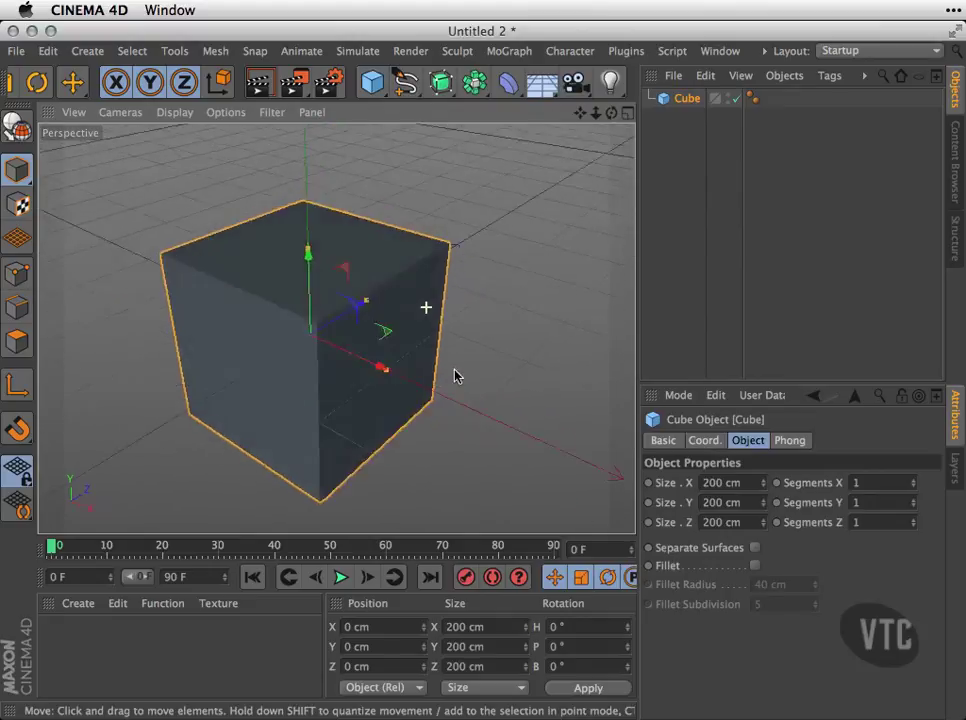
{"action": "left_click_drag", "start_coordinate": [310, 262], "coordinate": [317, 353]}
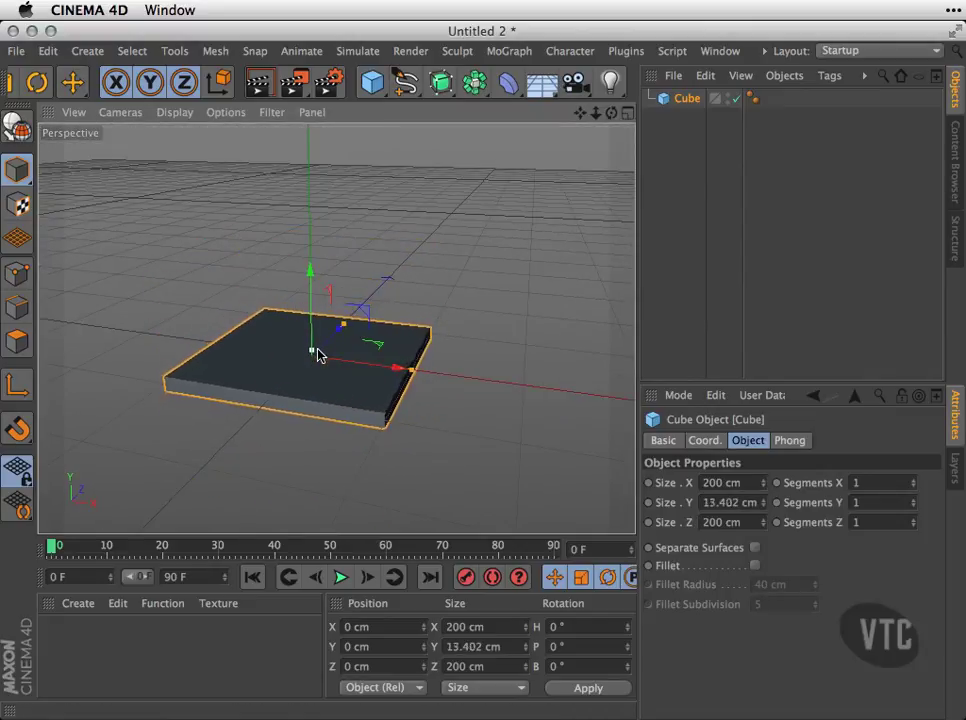
{"action": "left_click_drag", "start_coordinate": [429, 302], "coordinate": [508, 272], "text": "alt"}
{"action": "left_click_drag", "start_coordinate": [435, 420], "coordinate": [507, 302], "text": "alt"}
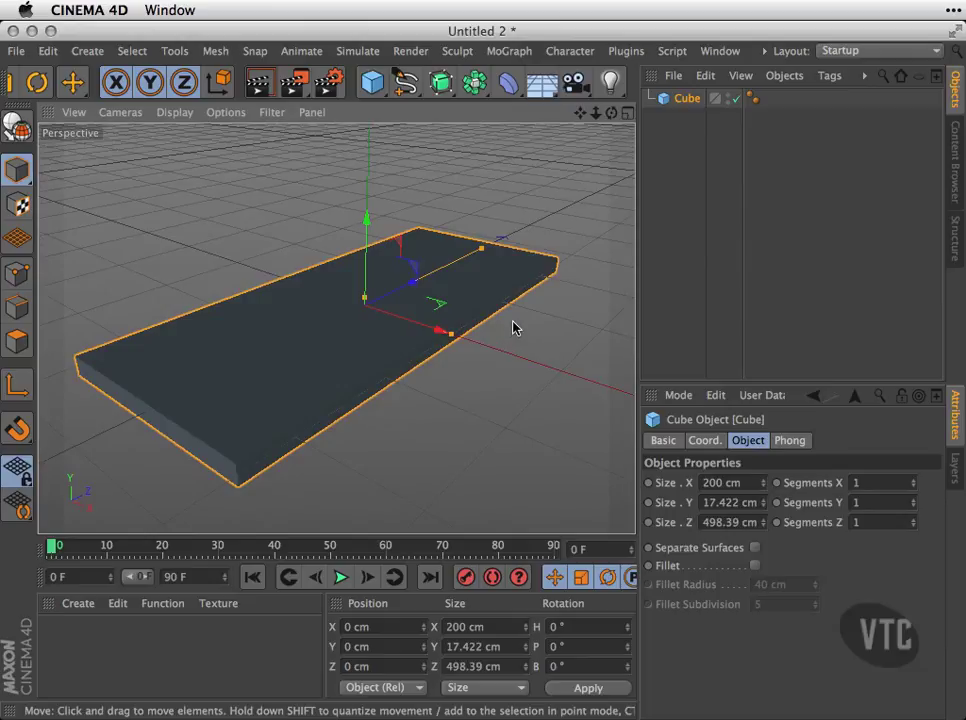
Step: Add a second cube and narrow it to a footprint of about 25 by 26 cm as a table leg
{"action": "middle_click", "coordinate": [513, 327]}
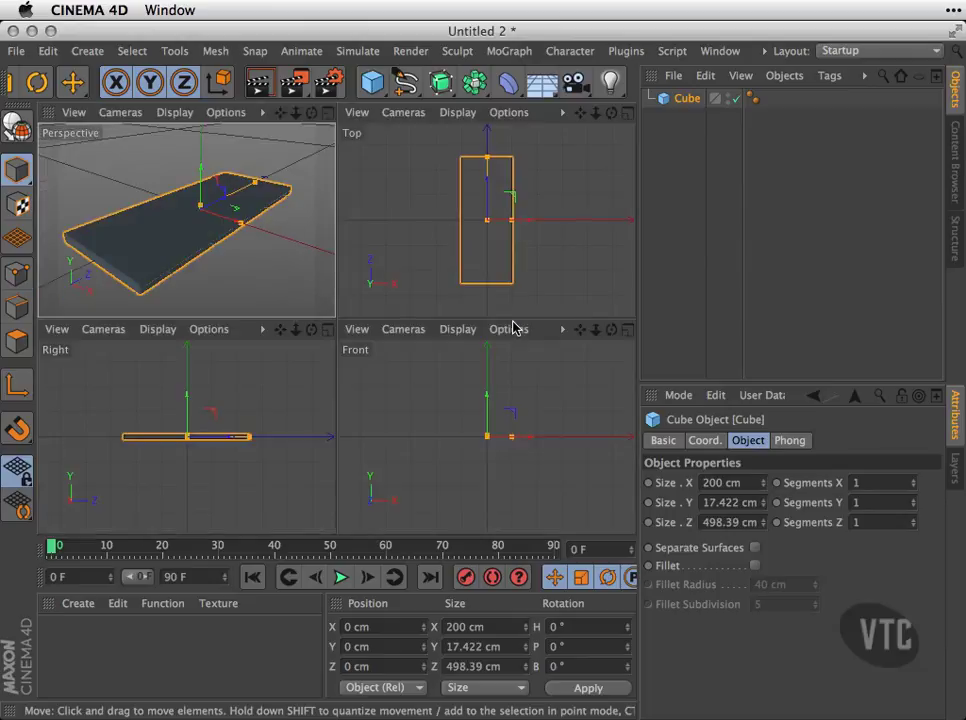
{"action": "middle_click", "coordinate": [558, 207]}
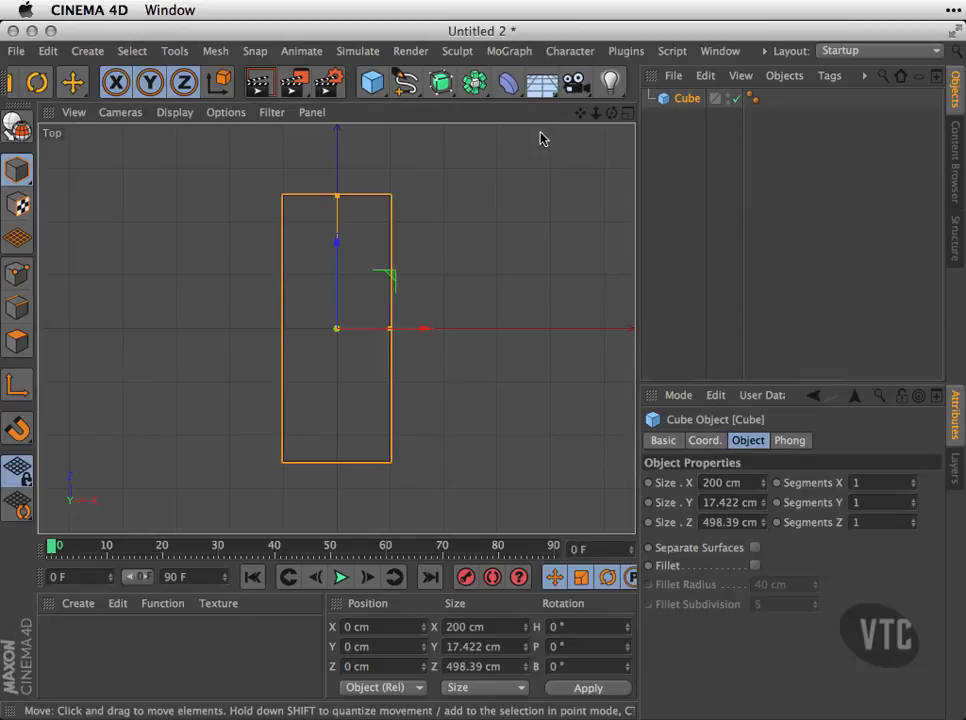
{"action": "left_click", "coordinate": [372, 82]}
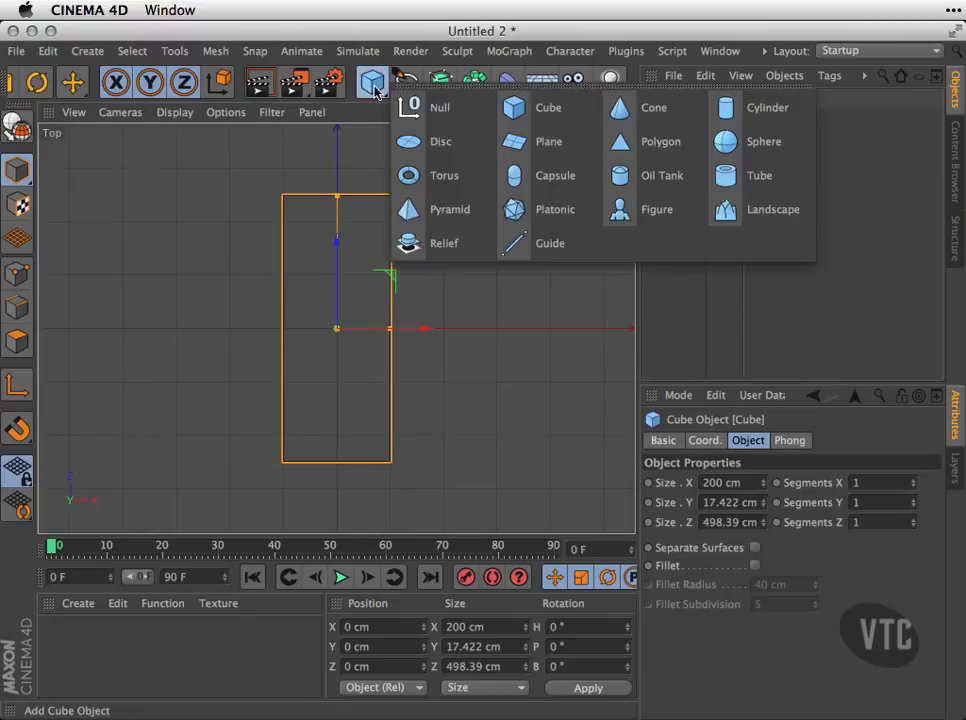
{"action": "left_click", "coordinate": [516, 117]}
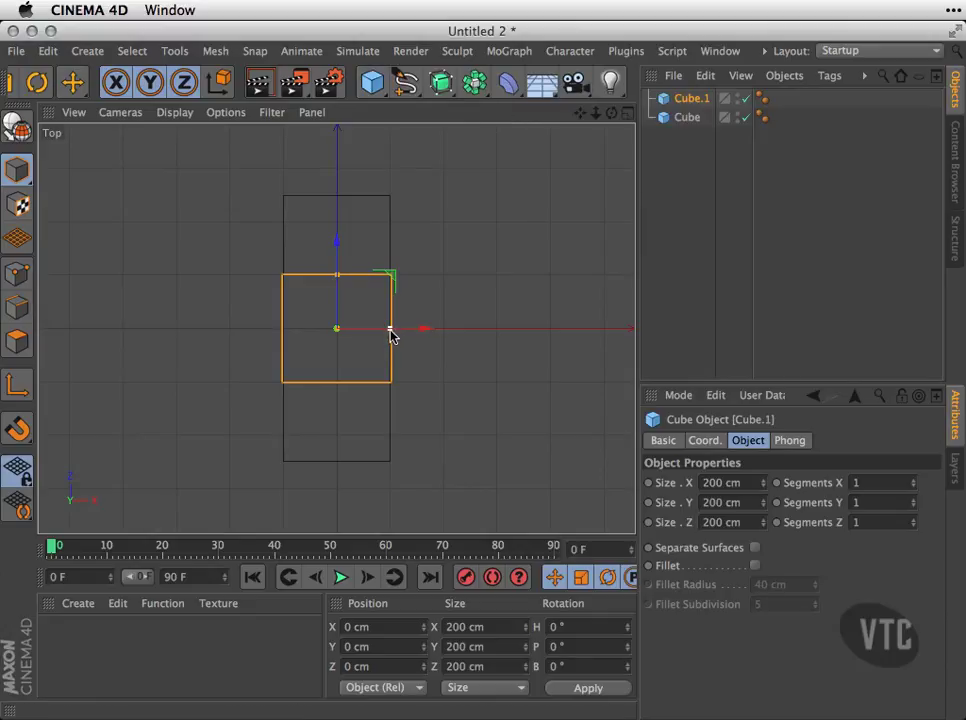
{"action": "left_click_drag", "start_coordinate": [390, 333], "coordinate": [356, 330]}
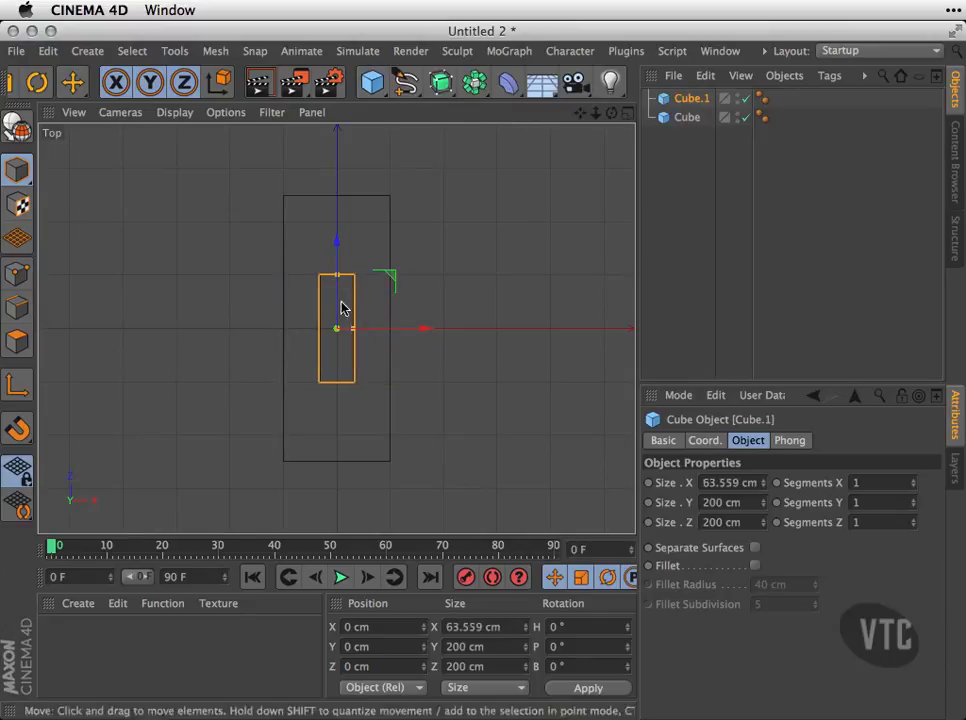
{"action": "left_click_drag", "start_coordinate": [337, 275], "coordinate": [338, 329]}
Step: Place the leg under a front corner of the tabletop, at about X 71, Y -106 and Z -217 cm
{"action": "left_click_drag", "start_coordinate": [427, 331], "coordinate": [457, 321]}
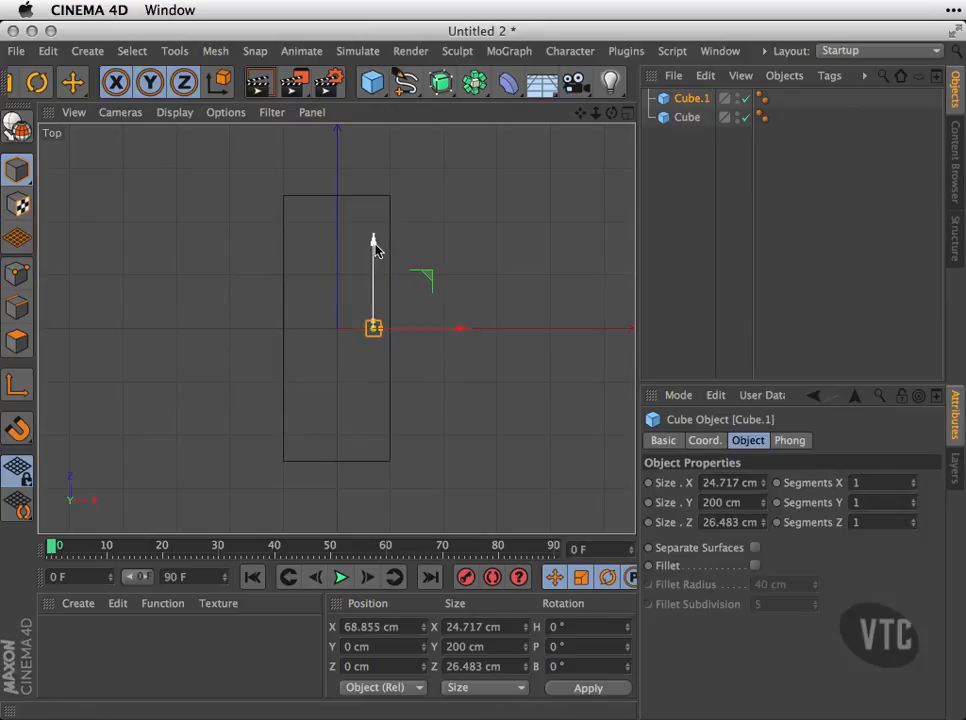
{"action": "left_click_drag", "start_coordinate": [373, 244], "coordinate": [375, 359]}
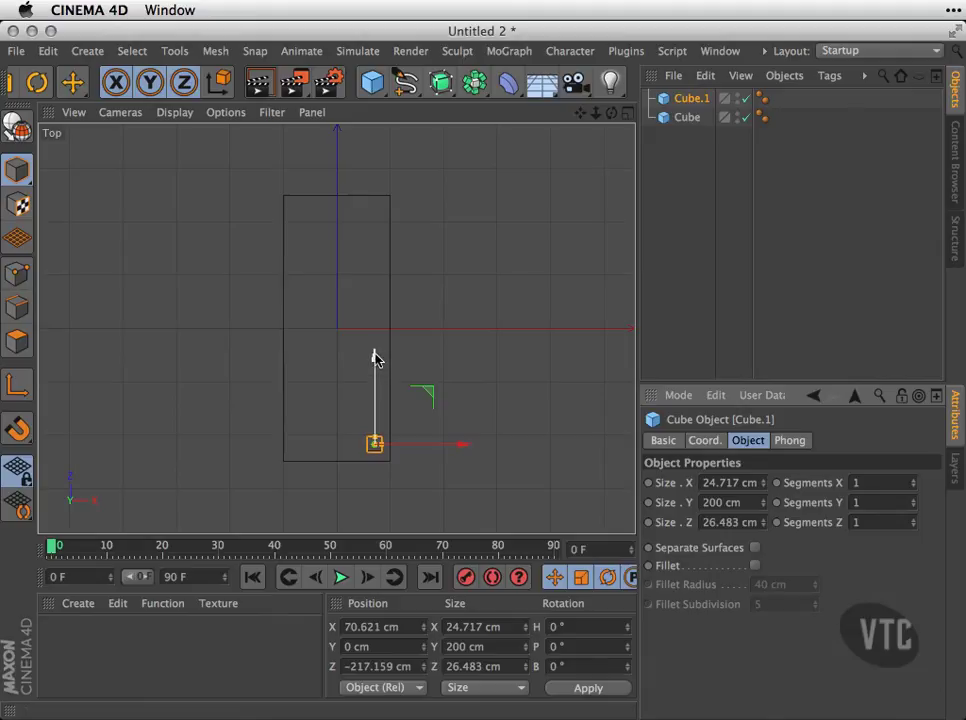
{"action": "middle_click", "coordinate": [451, 330]}
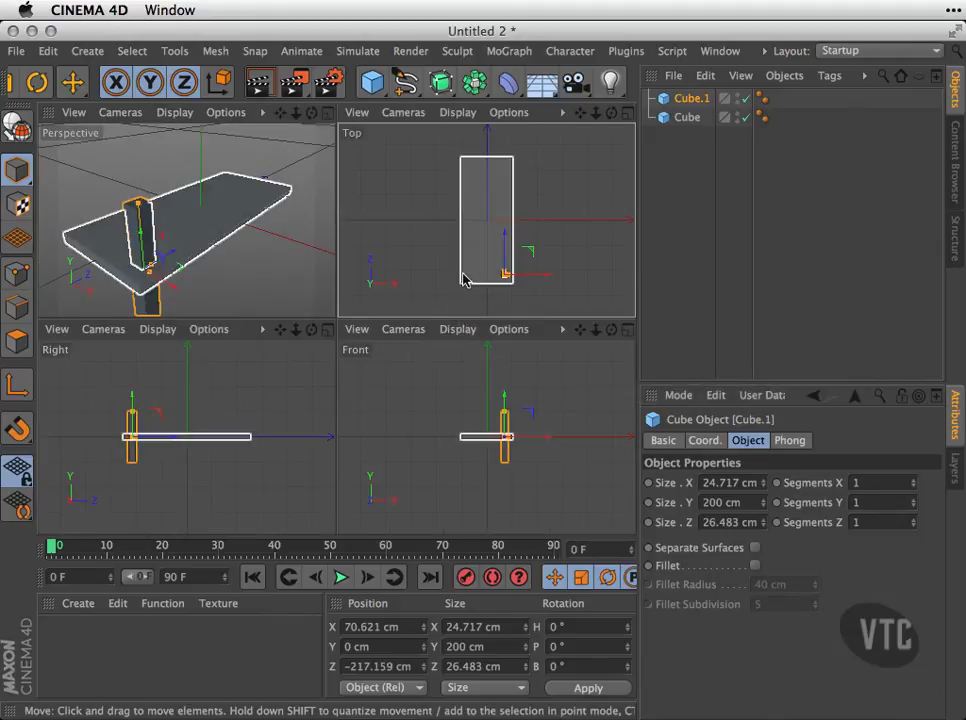
{"action": "middle_click", "coordinate": [287, 252]}
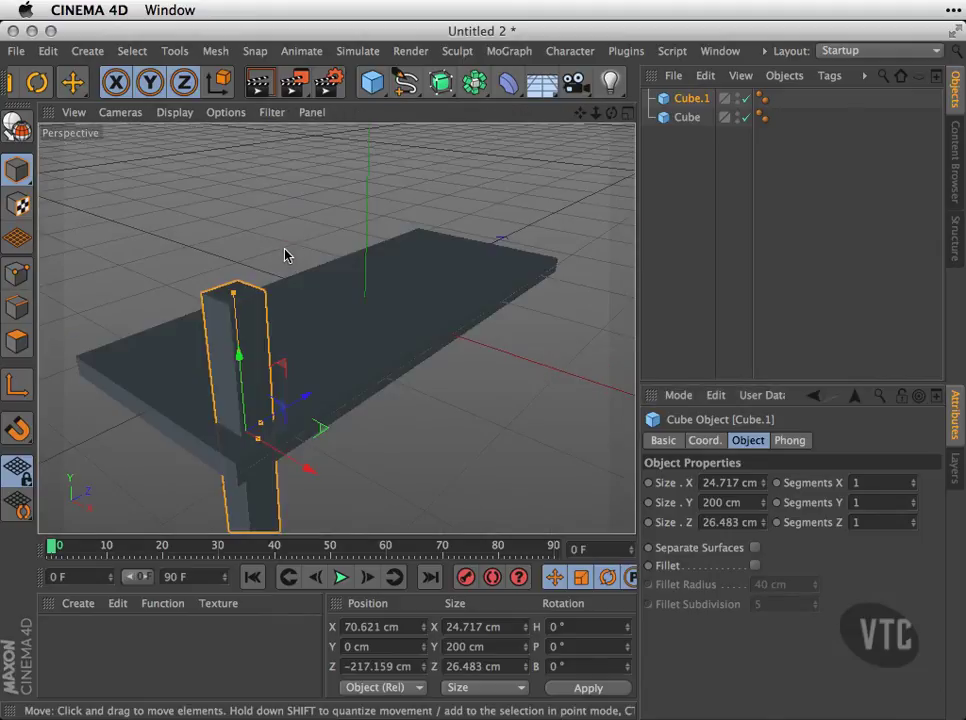
{"action": "left_click_drag", "start_coordinate": [239, 358], "coordinate": [252, 482]}
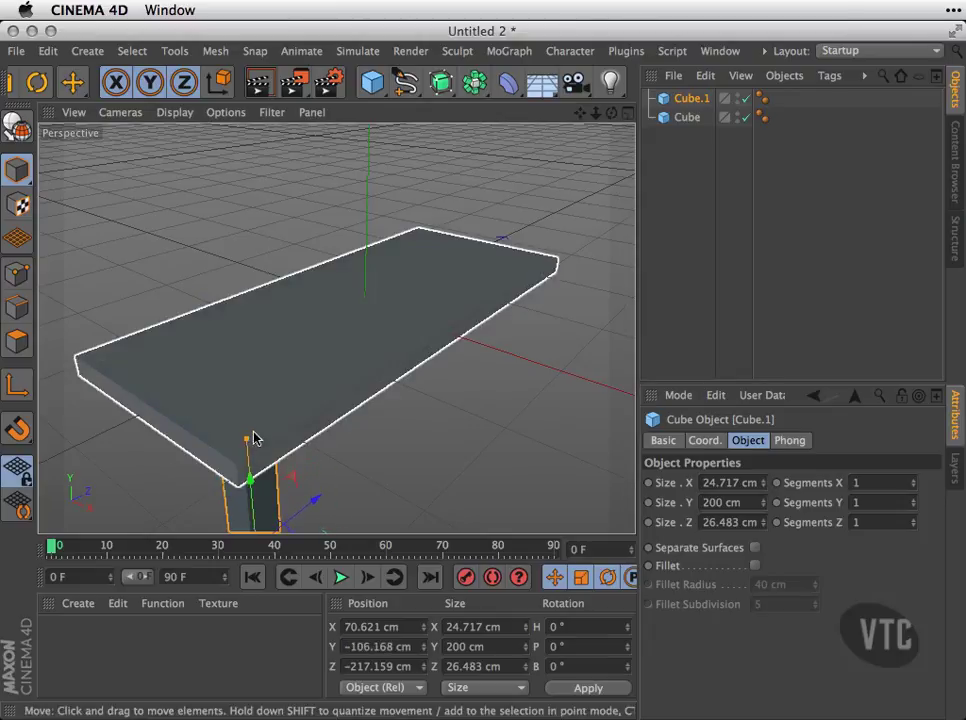
Step: Duplicate the leg and move the copy along Z to the far end of the tabletop, at about 213 cm
{"action": "key", "text": "o"}
{"action": "scroll", "coordinate": [353, 270], "scroll_direction": "down", "scroll_amount": 10}
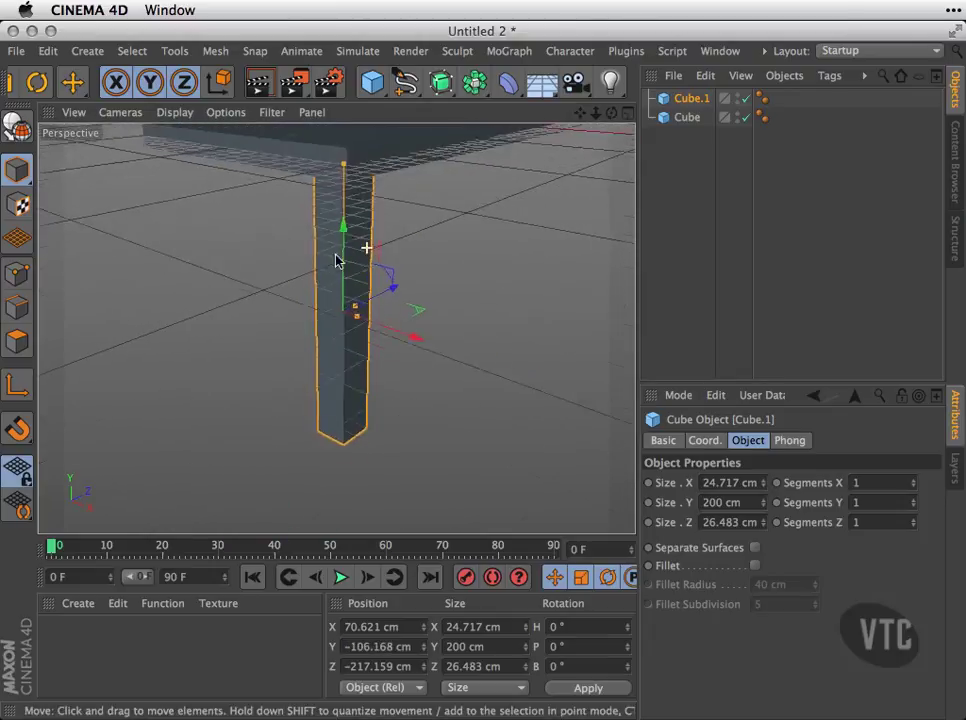
{"action": "left_click_drag", "start_coordinate": [438, 353], "coordinate": [445, 290], "text": "alt"}
{"action": "key", "text": "super+shift+z"}
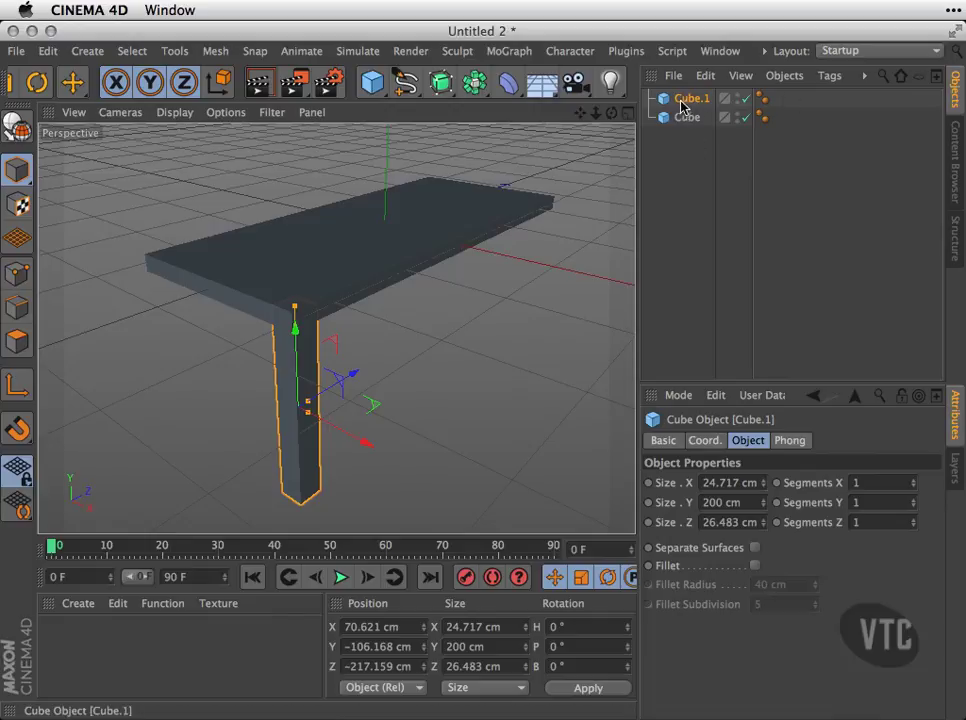
{"action": "left_click_drag", "start_coordinate": [686, 103], "coordinate": [693, 118]}
{"action": "left_click_drag", "start_coordinate": [358, 378], "coordinate": [575, 273]}
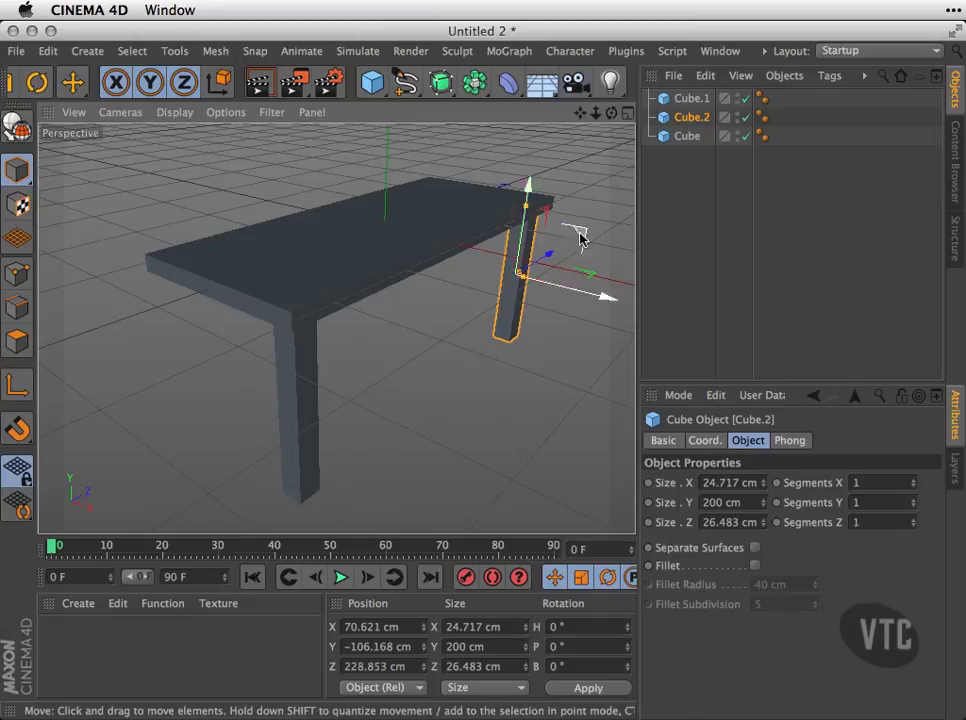
{"action": "middle_click", "coordinate": [557, 170]}
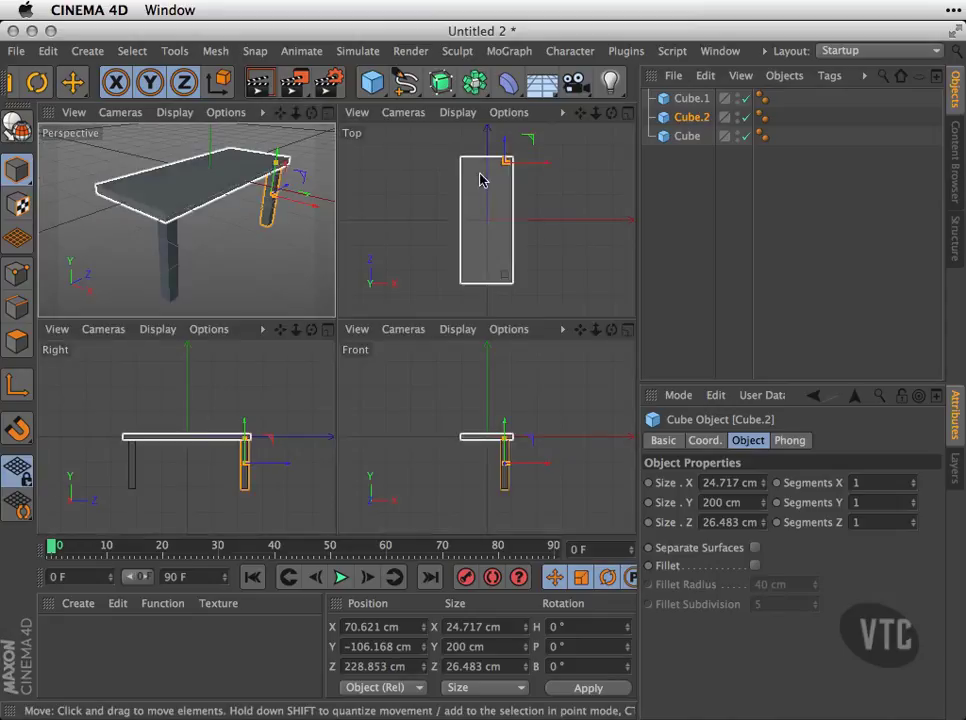
{"action": "middle_click", "coordinate": [555, 214]}
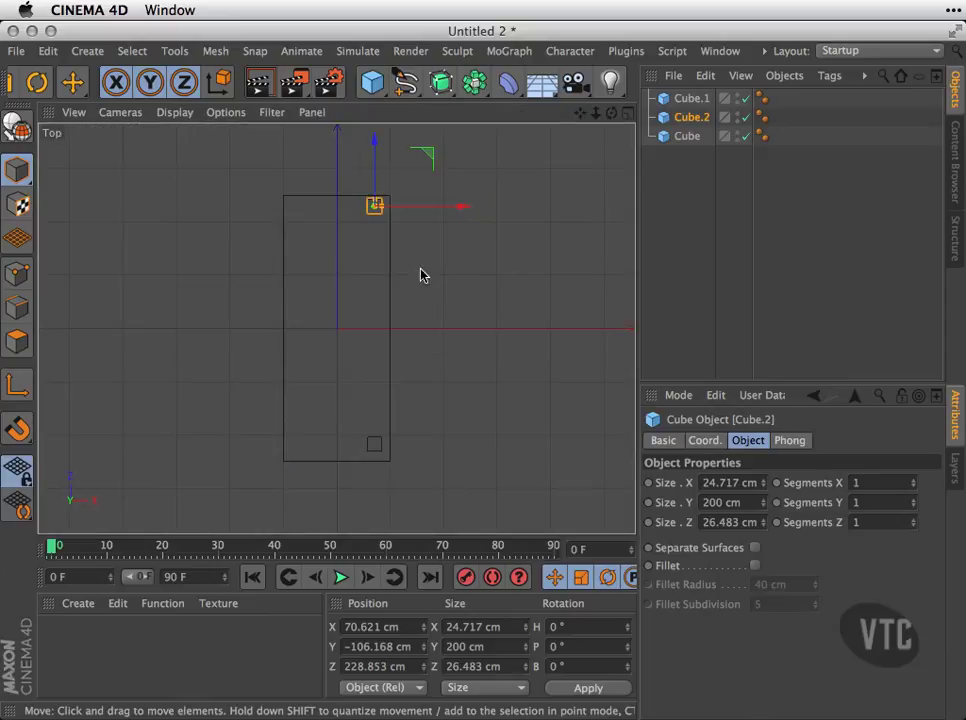
{"action": "left_click_drag", "start_coordinate": [376, 148], "coordinate": [378, 157]}
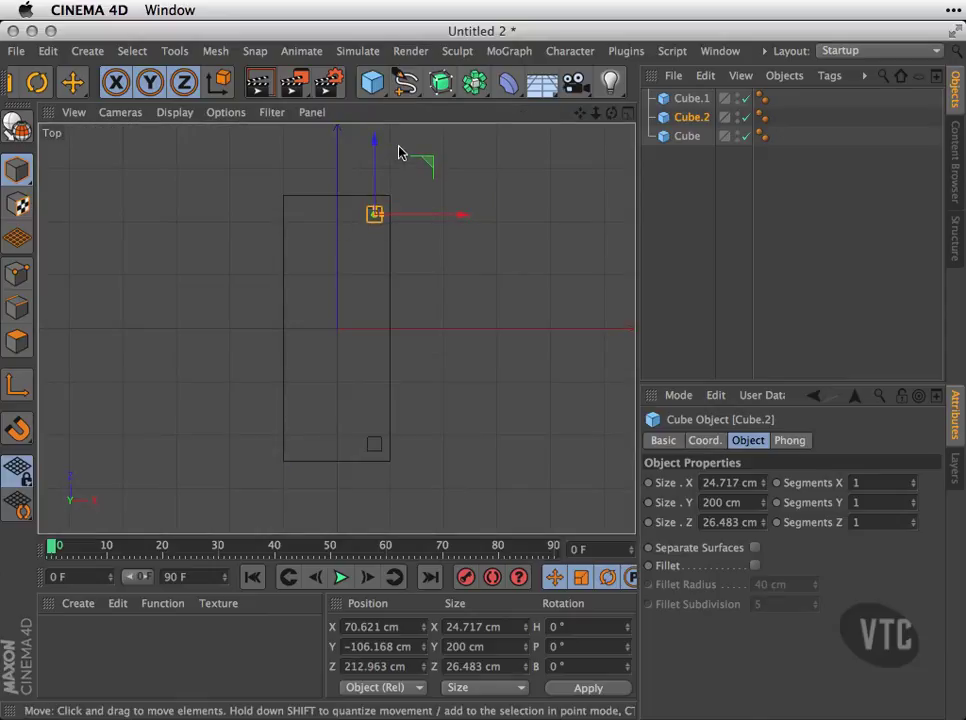
Step: Duplicate both legs together and move the copies to the opposite long side of the tabletop, at about X -69 cm
{"action": "left_click", "coordinate": [694, 99]}
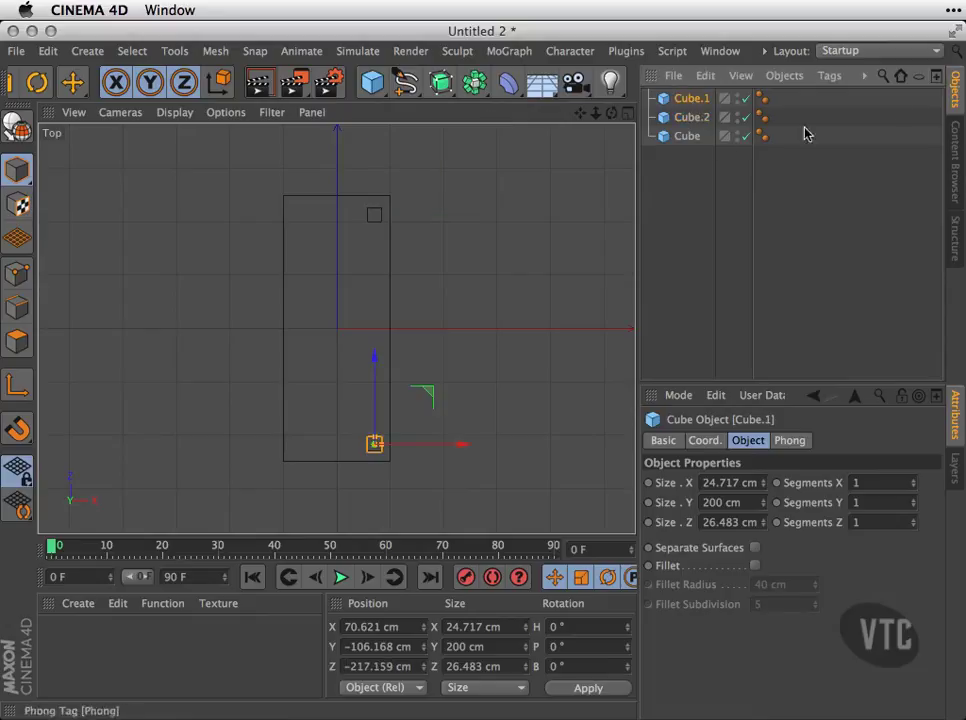
{"action": "left_click", "coordinate": [690, 118], "text": "shift"}
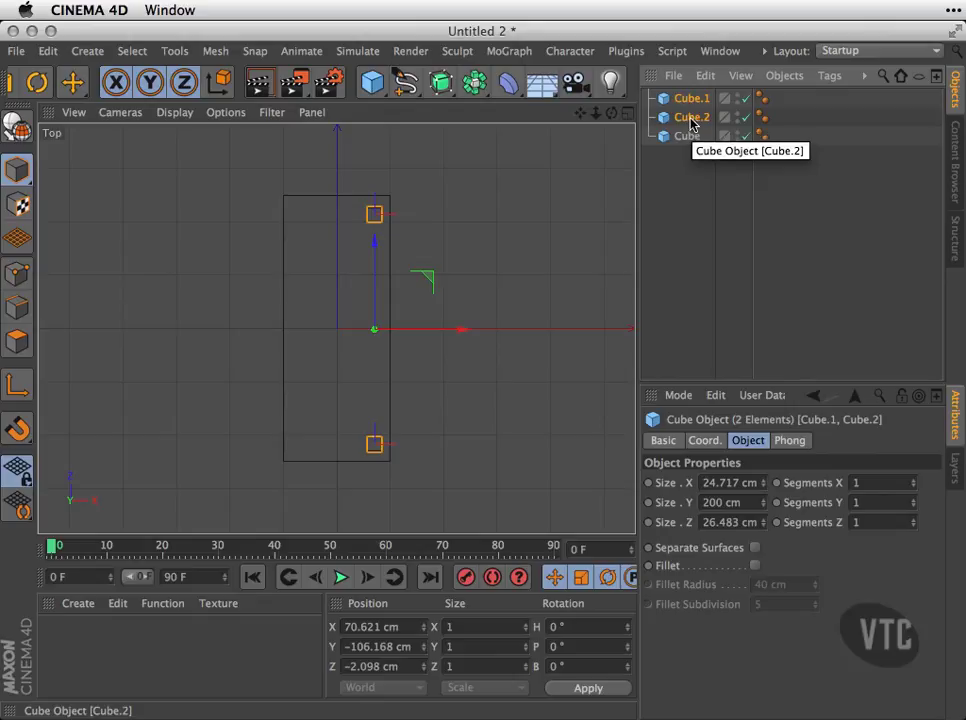
{"action": "left_click_drag", "start_coordinate": [690, 127], "coordinate": [697, 136]}
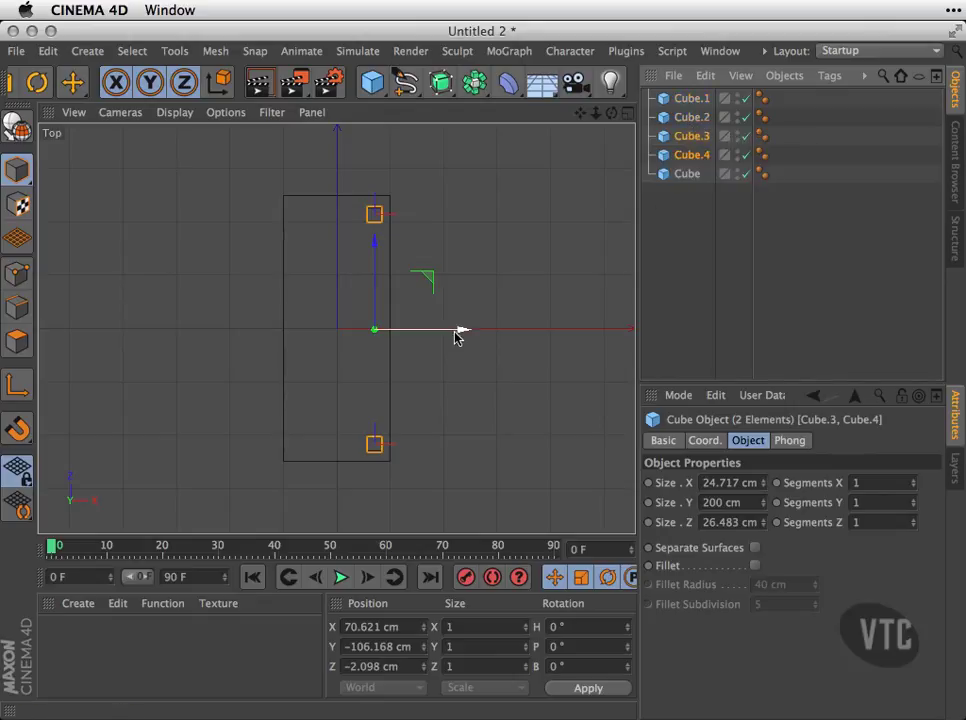
{"action": "left_click_drag", "start_coordinate": [462, 335], "coordinate": [390, 342]}
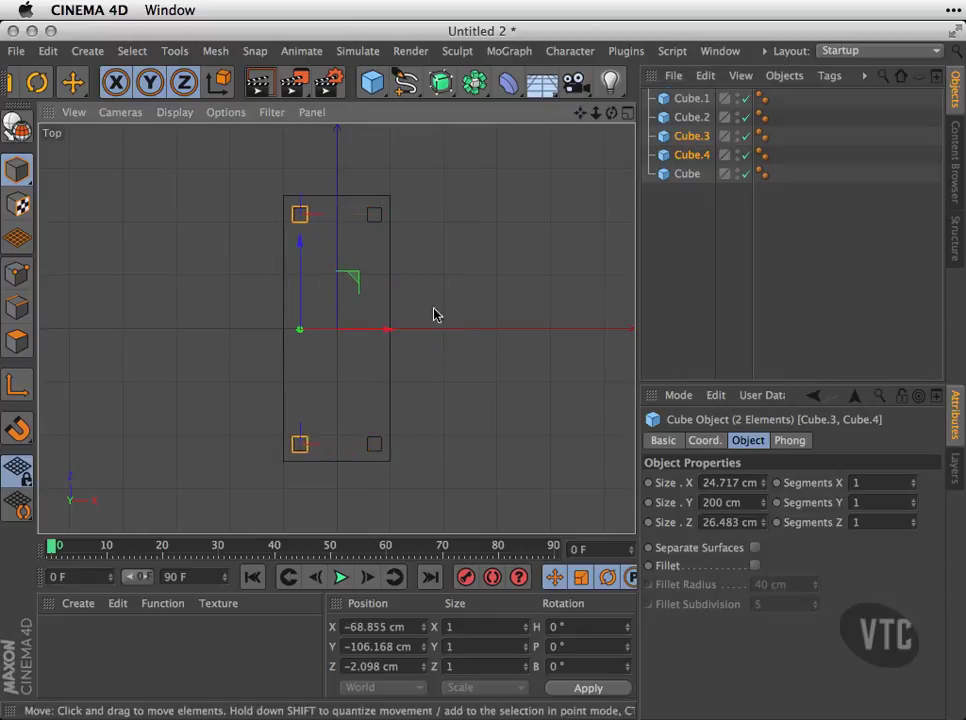
Step: Duplicate the tabletop, shrink the copy to about 168 by 435 cm and lower it to about Y -14 cm as an apron
{"action": "middle_click", "coordinate": [494, 228]}
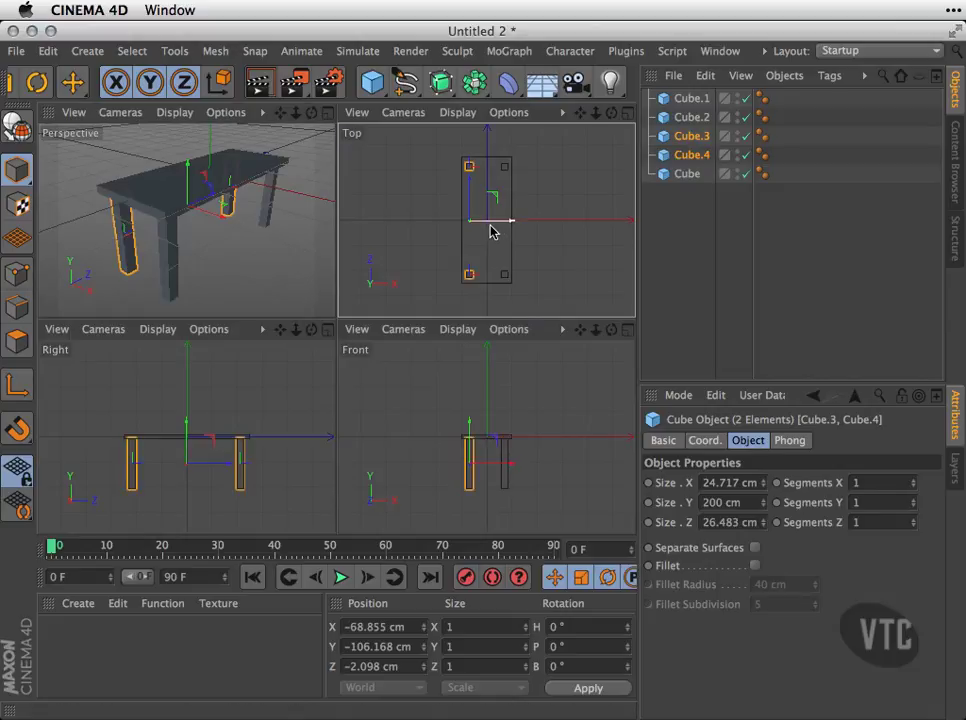
{"action": "middle_click", "coordinate": [287, 254]}
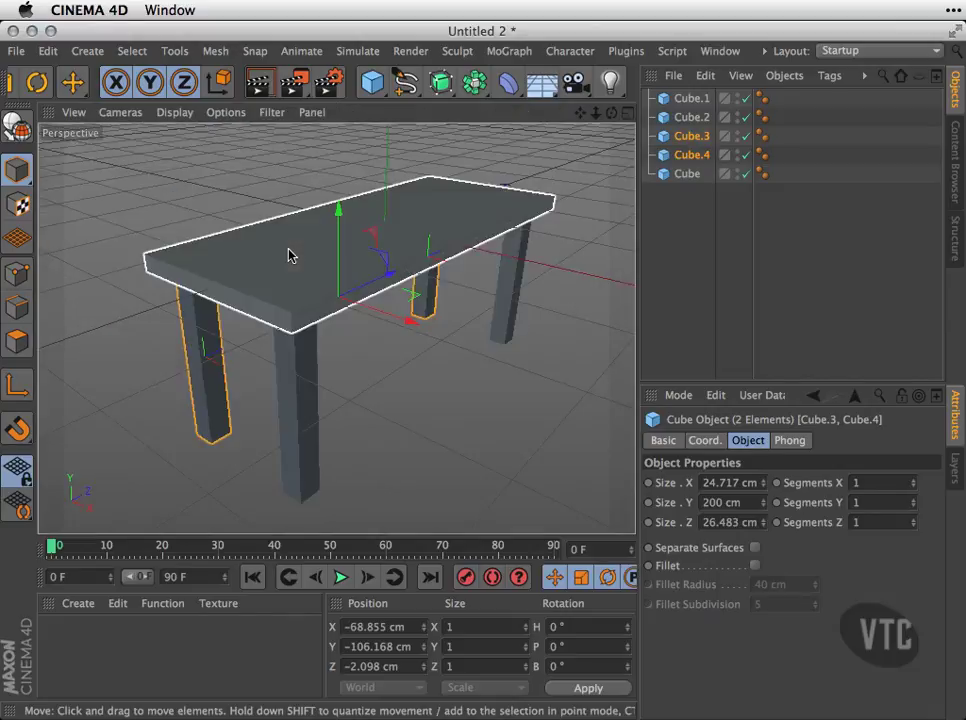
{"action": "left_click", "coordinate": [455, 338]}
{"action": "left_click_drag", "start_coordinate": [477, 368], "coordinate": [530, 353], "text": "alt"}
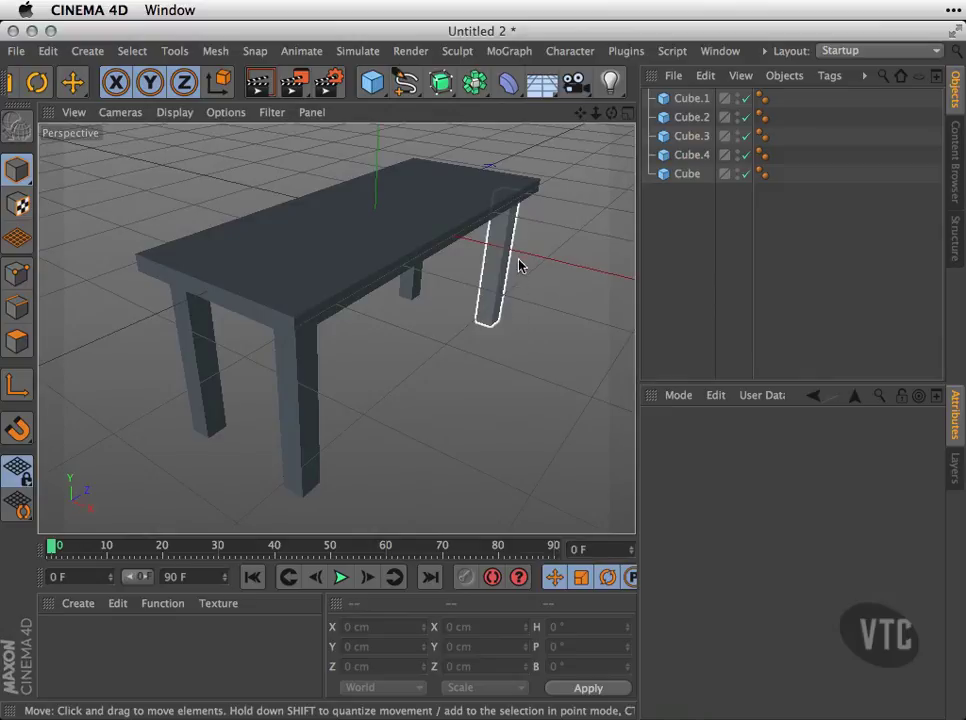
{"action": "left_click", "coordinate": [308, 244]}
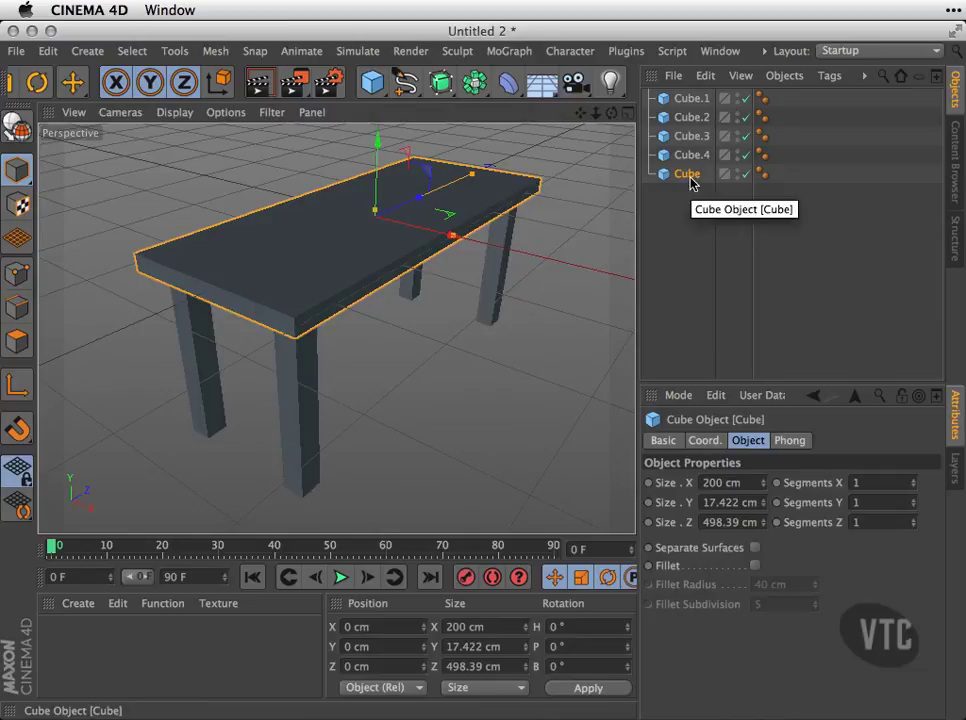
{"action": "left_click_drag", "start_coordinate": [692, 180], "coordinate": [690, 192], "text": "ctrl"}
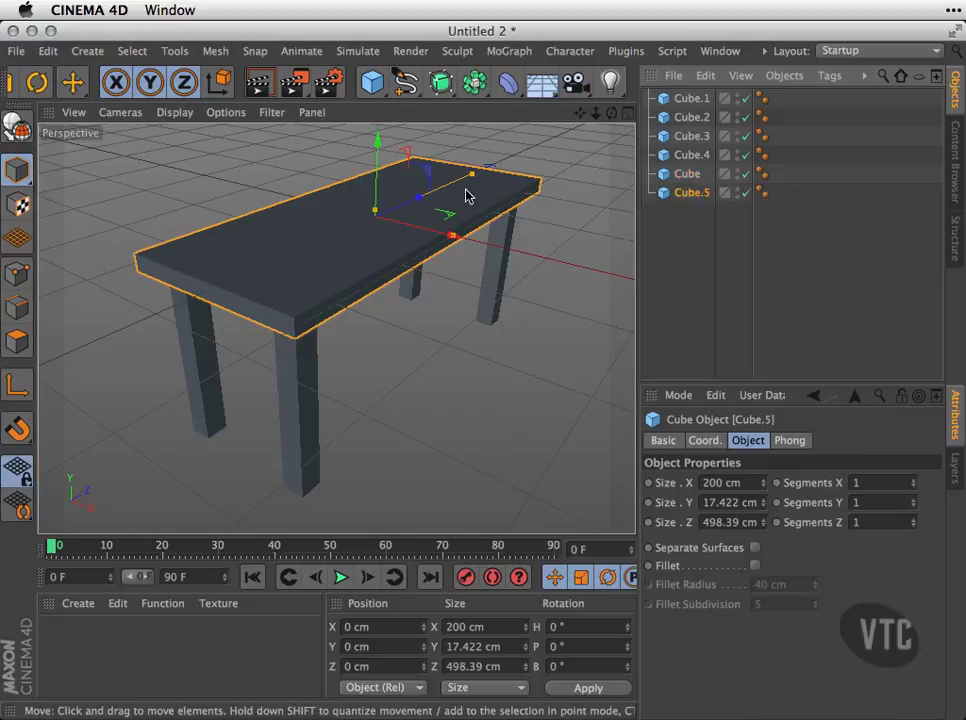
{"action": "left_click_drag", "start_coordinate": [472, 180], "coordinate": [462, 180]}
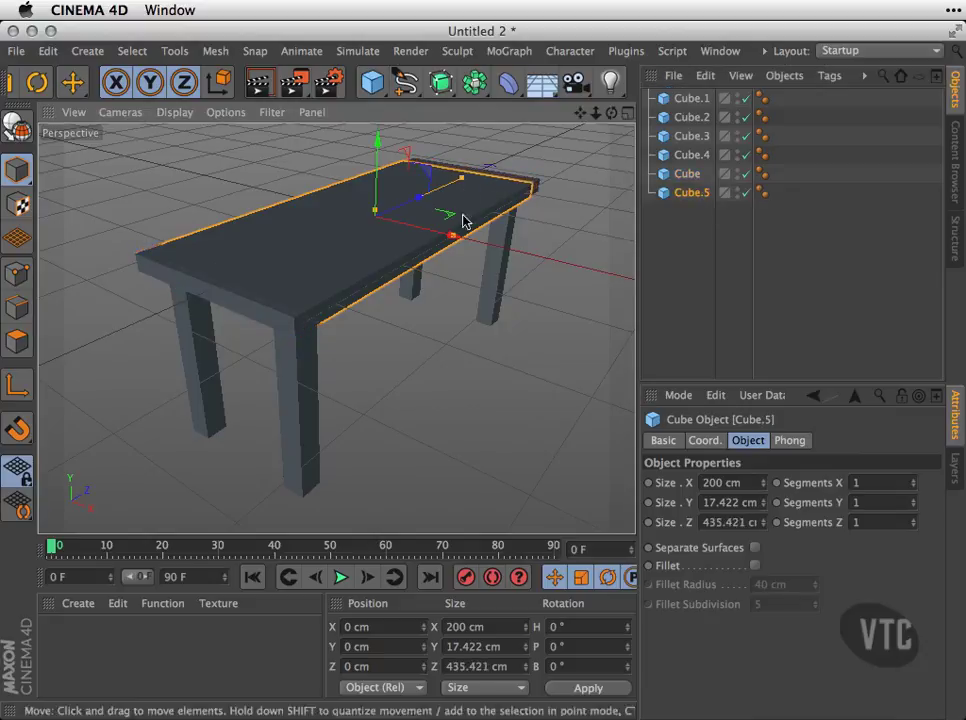
{"action": "left_click_drag", "start_coordinate": [452, 240], "coordinate": [440, 236]}
{"action": "left_click_drag", "start_coordinate": [379, 146], "coordinate": [382, 157]}
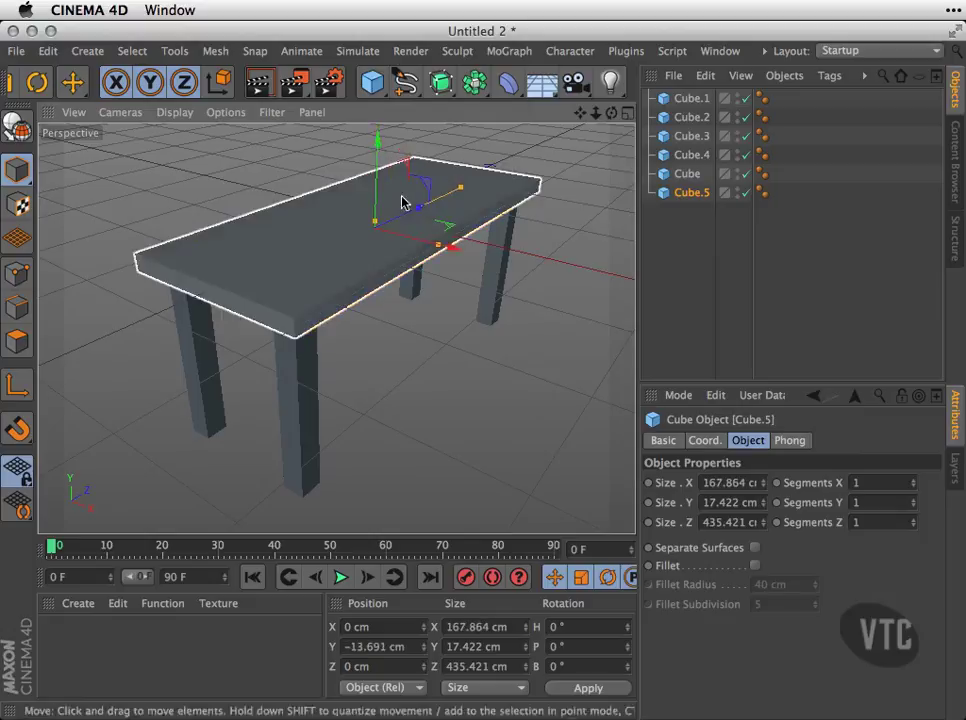
Step: Clear the selection and inspect the assembled table from low and high angles
{"action": "left_click_drag", "start_coordinate": [472, 373], "coordinate": [332, 272], "text": "alt"}
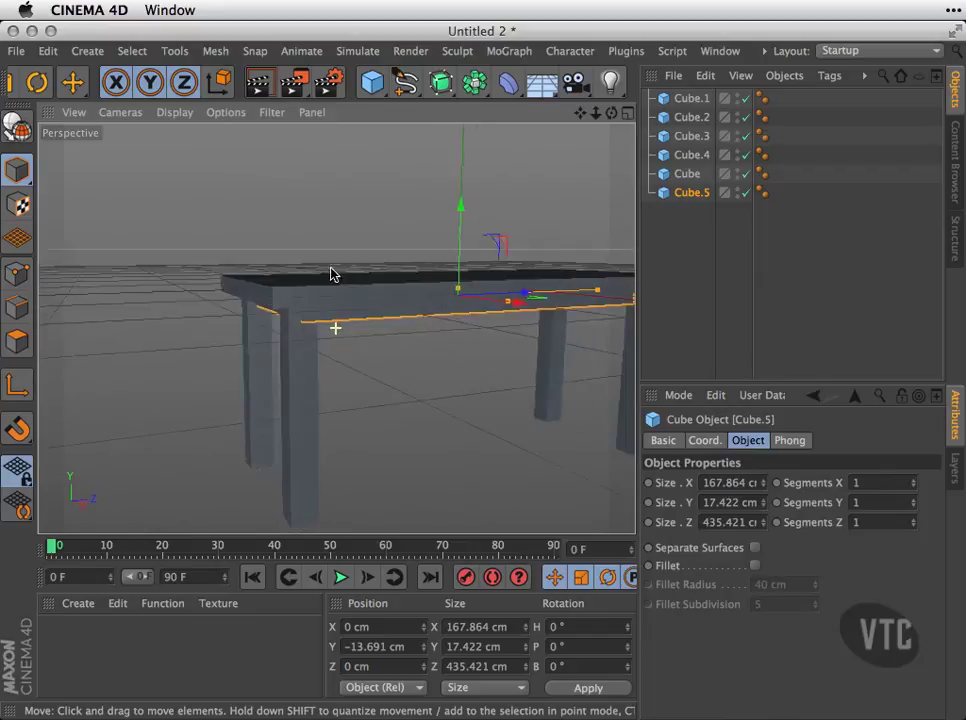
{"action": "left_click", "coordinate": [421, 388]}
{"action": "mouse_move", "coordinate": [421, 388]}
{"action": "left_mouse_down", "text": "alt"}
{"action": "mouse_move", "coordinate": [563, 338]}
{"action": "mouse_move", "coordinate": [543, 330]}
{"action": "mouse_move", "coordinate": [358, 358]}
{"action": "mouse_move", "coordinate": [241, 360]}
{"action": "mouse_move", "coordinate": [418, 416]}
{"action": "mouse_move", "coordinate": [444, 401]}
{"action": "mouse_move", "coordinate": [479, 330]}
{"action": "mouse_move", "coordinate": [446, 383]}
{"action": "mouse_move", "coordinate": [395, 390]}
{"action": "mouse_move", "coordinate": [453, 328]}
{"action": "mouse_move", "coordinate": [412, 313]}
{"action": "mouse_move", "coordinate": [403, 330]}
{"action": "mouse_move", "coordinate": [354, 298]}
{"action": "mouse_move", "coordinate": [420, 395]}
{"action": "left_mouse_up", "text": "alt"}
{"action": "left_click_drag", "start_coordinate": [398, 317], "coordinate": [428, 438], "text": "alt"}
{"action": "left_click_drag", "start_coordinate": [465, 346], "coordinate": [321, 356], "text": "alt"}
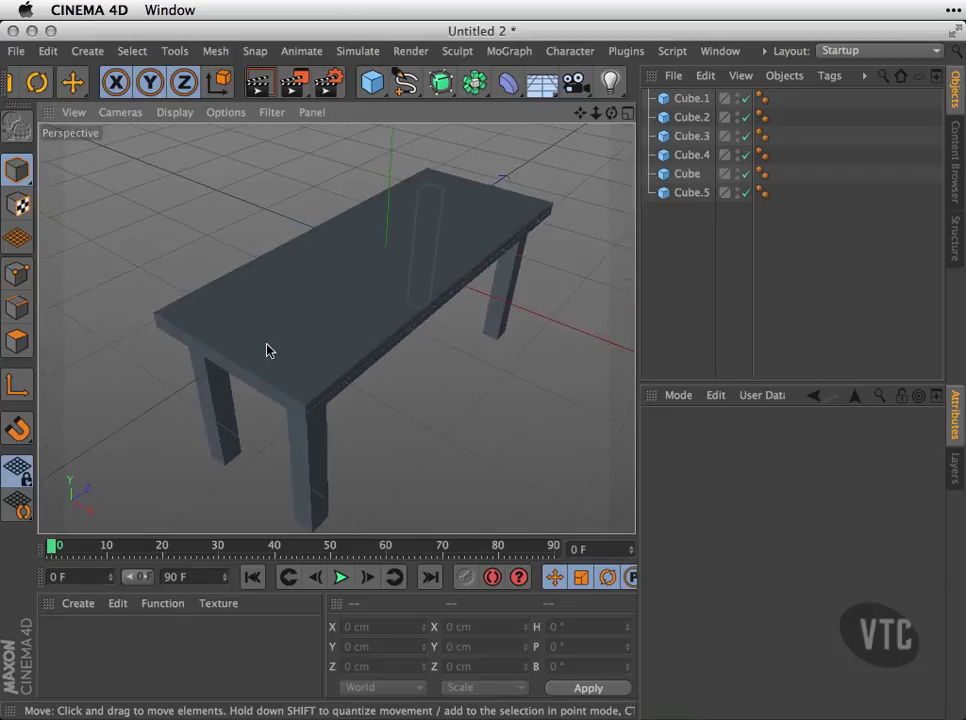
{"action": "left_click_drag", "start_coordinate": [468, 356], "coordinate": [510, 248], "text": "alt"}
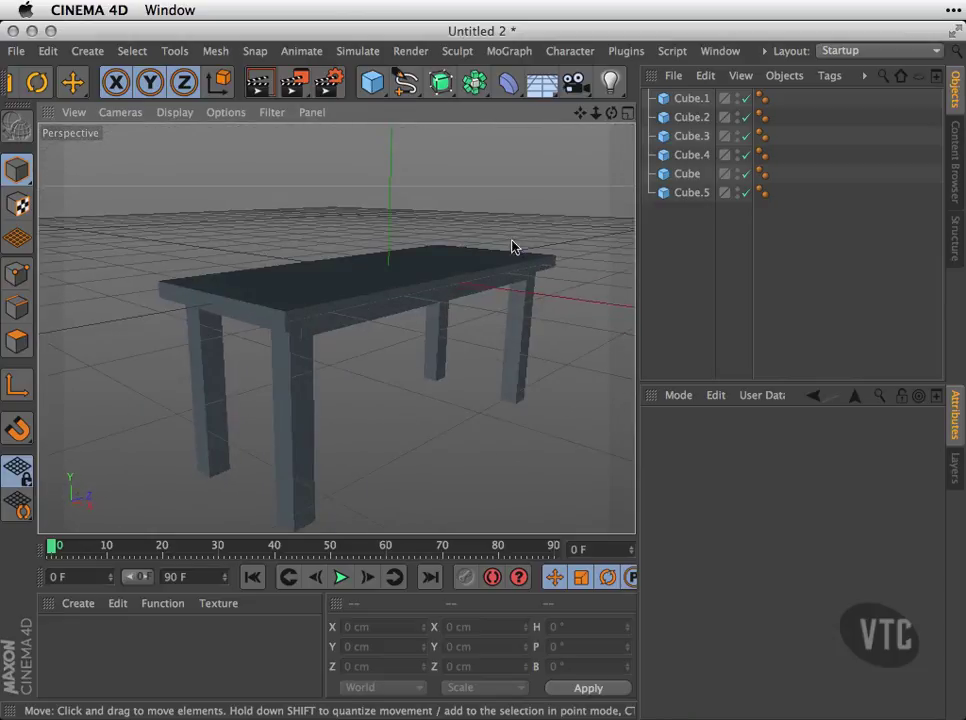
Step: Select the tabletop and examine the table's shape and surfaces from close up and from a distance
{"action": "left_click_drag", "start_coordinate": [403, 367], "coordinate": [453, 343], "text": "alt"}
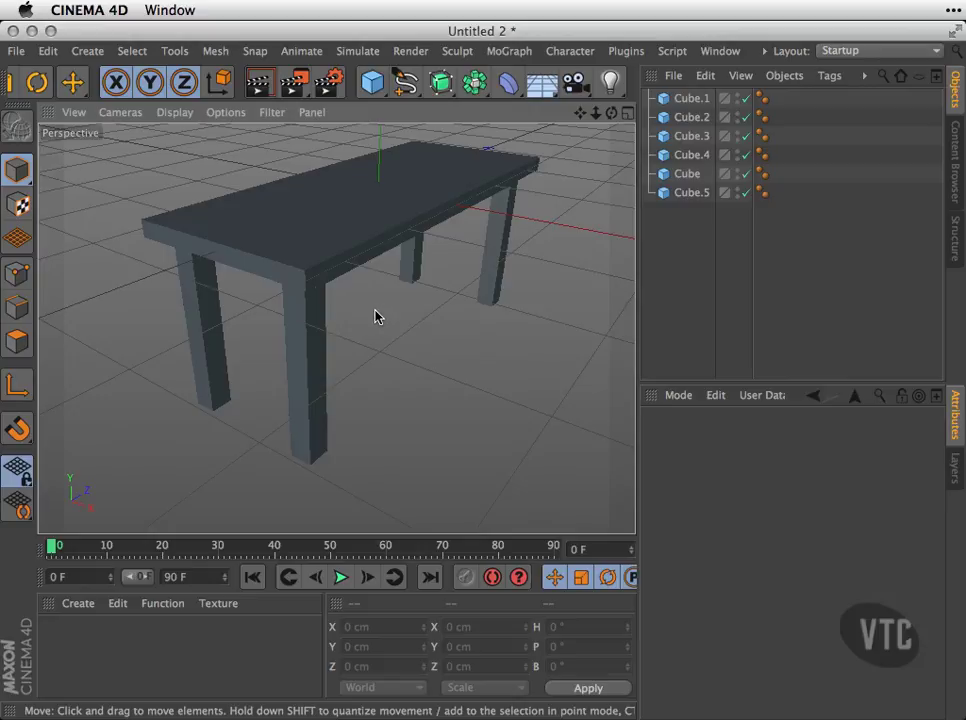
{"action": "left_click", "coordinate": [263, 228]}
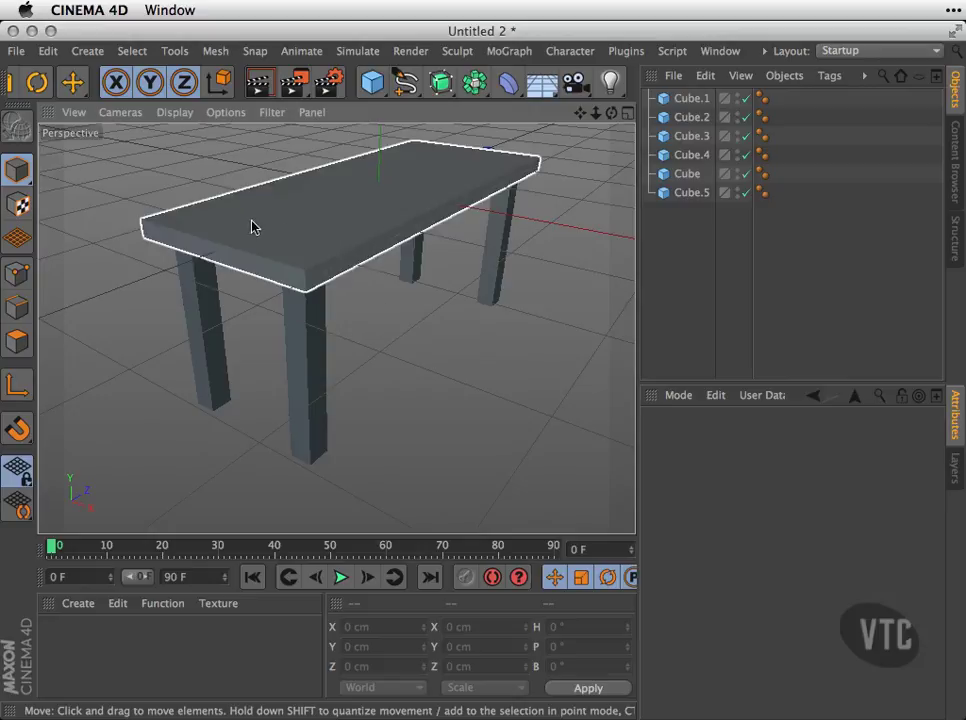
{"action": "left_click", "coordinate": [316, 254]}
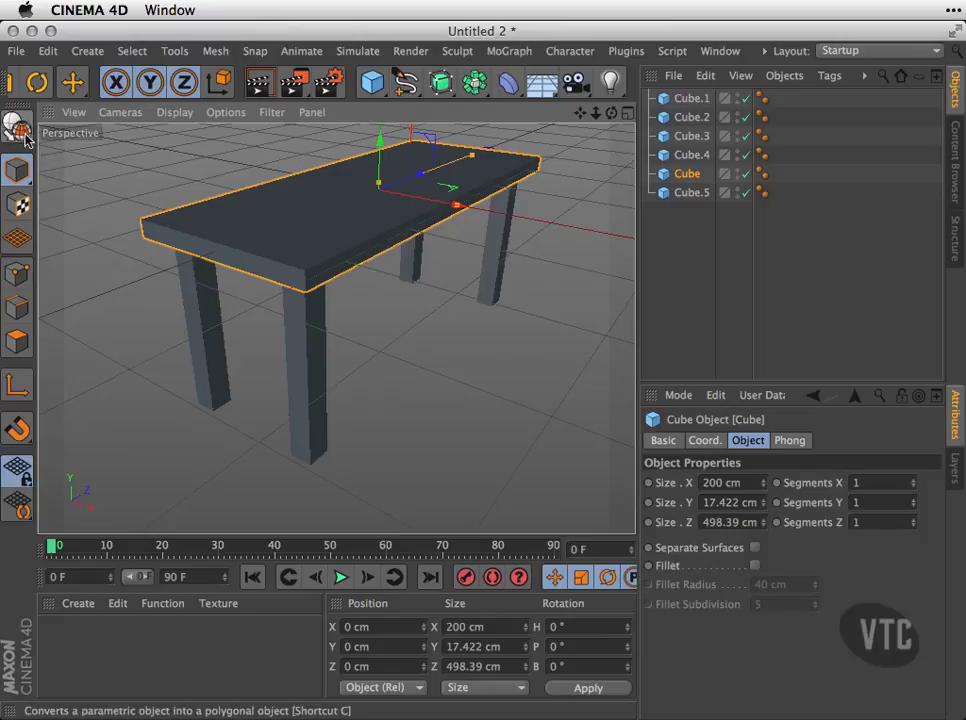
{"action": "left_click_drag", "start_coordinate": [500, 315], "coordinate": [470, 285], "text": "alt"}
{"action": "left_click_drag", "start_coordinate": [370, 210], "coordinate": [341, 272], "text": "alt"}
{"action": "right_click_drag", "start_coordinate": [405, 263], "coordinate": [325, 297], "text": "alt"}
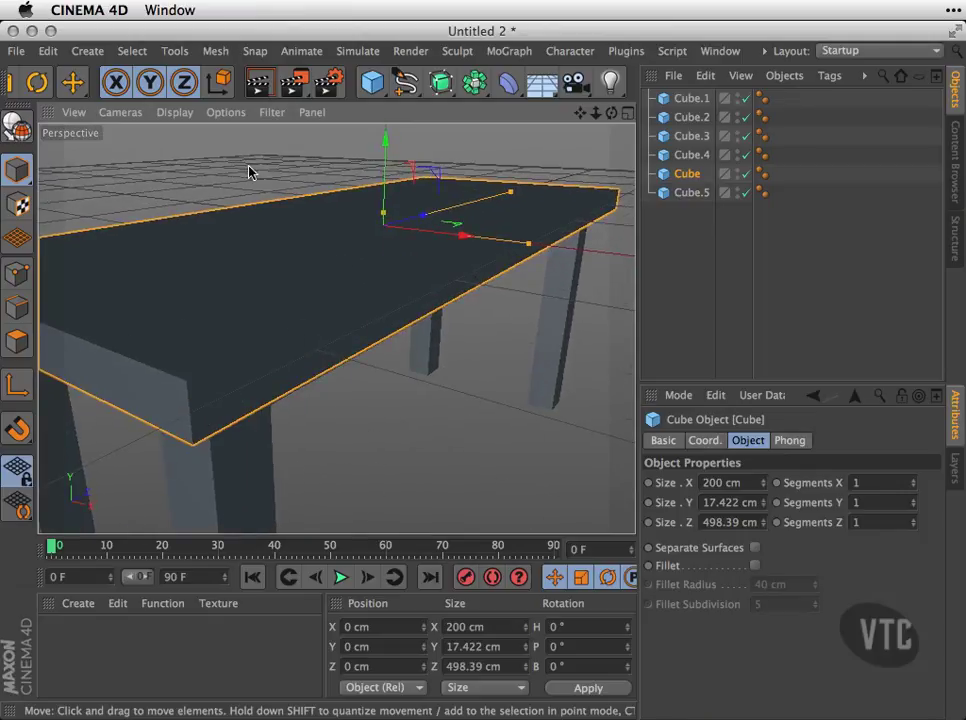
{"action": "right_click_drag", "start_coordinate": [431, 216], "coordinate": [316, 219], "text": "alt"}
{"action": "left_click_drag", "start_coordinate": [316, 219], "coordinate": [369, 175], "text": "alt"}
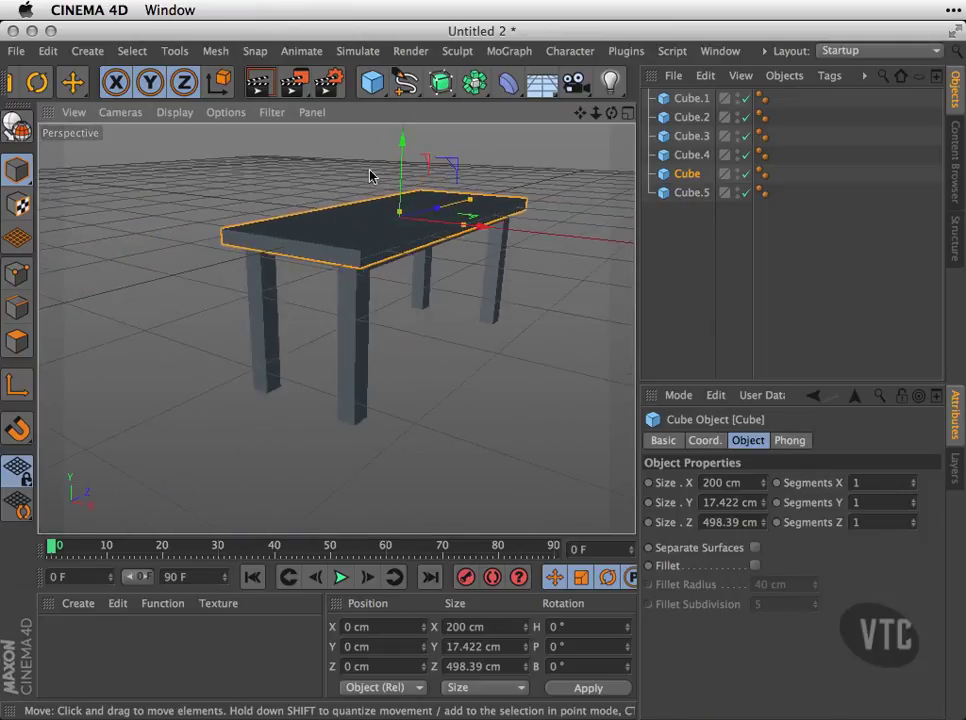
Step: Switch the perspective view to shaded display with edge lines, and clear the selection to check the table's edges
{"action": "left_click", "coordinate": [176, 113]}
{"action": "left_click", "coordinate": [190, 161]}
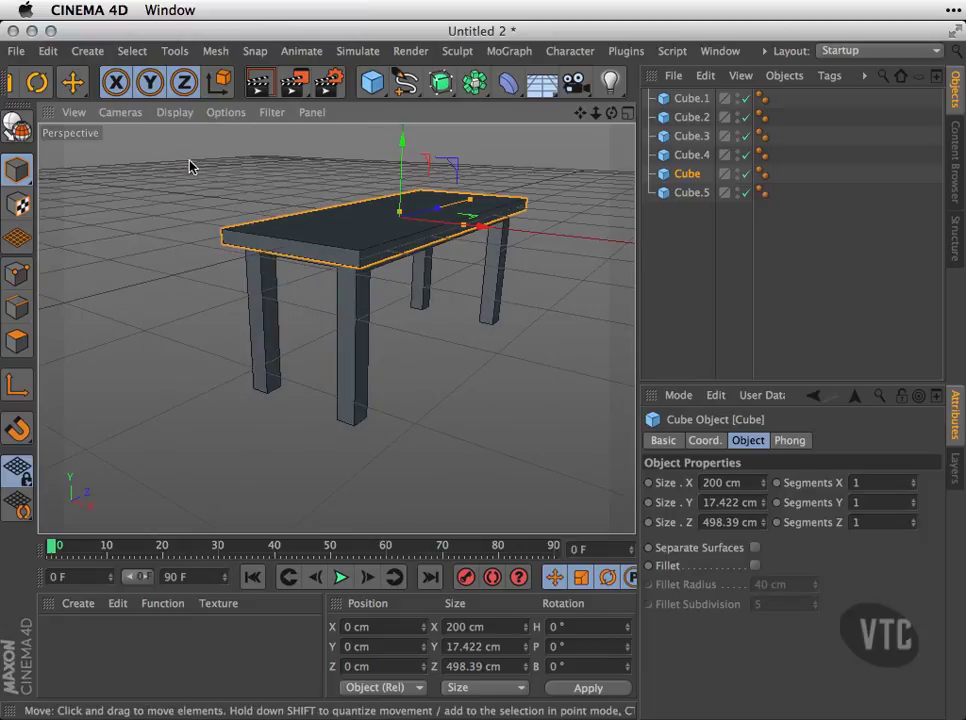
{"action": "left_click", "coordinate": [431, 328]}
{"action": "left_click_drag", "start_coordinate": [431, 328], "coordinate": [282, 297], "text": "alt"}
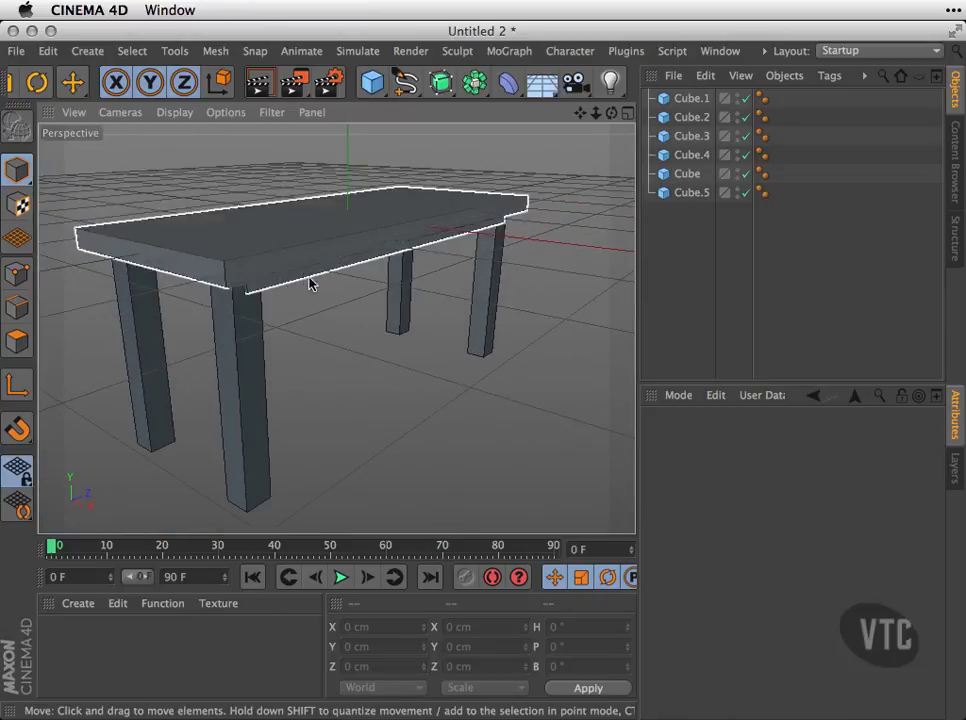
{"action": "left_click_drag", "start_coordinate": [431, 334], "coordinate": [494, 366], "text": "alt"}
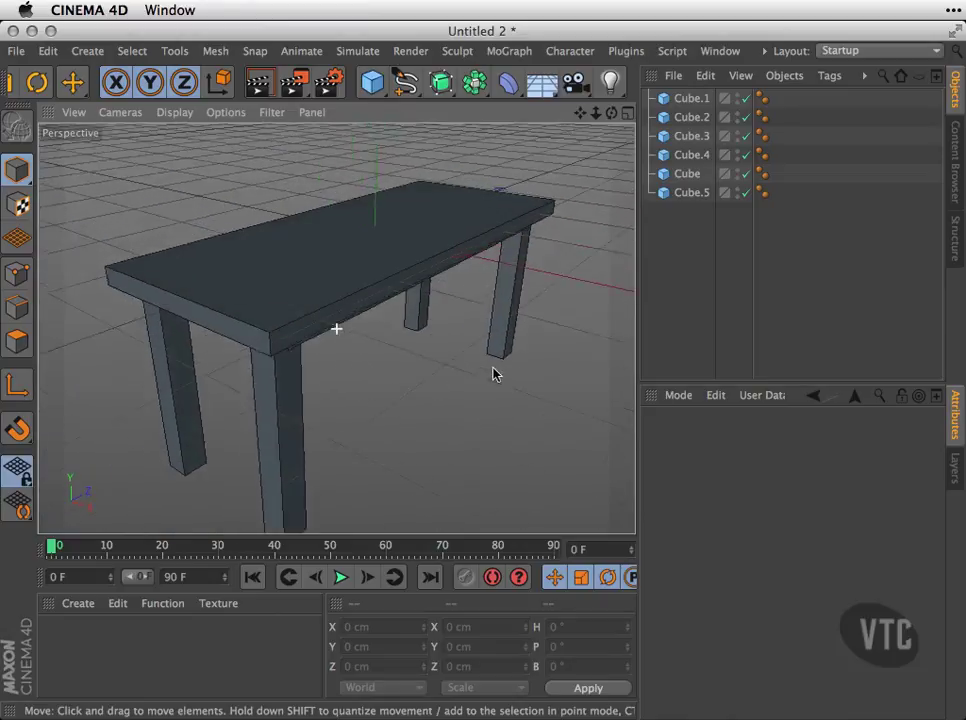
Step: Add a cylinder primitive and reduce its rotation segments to 9
{"action": "left_click", "coordinate": [372, 82]}
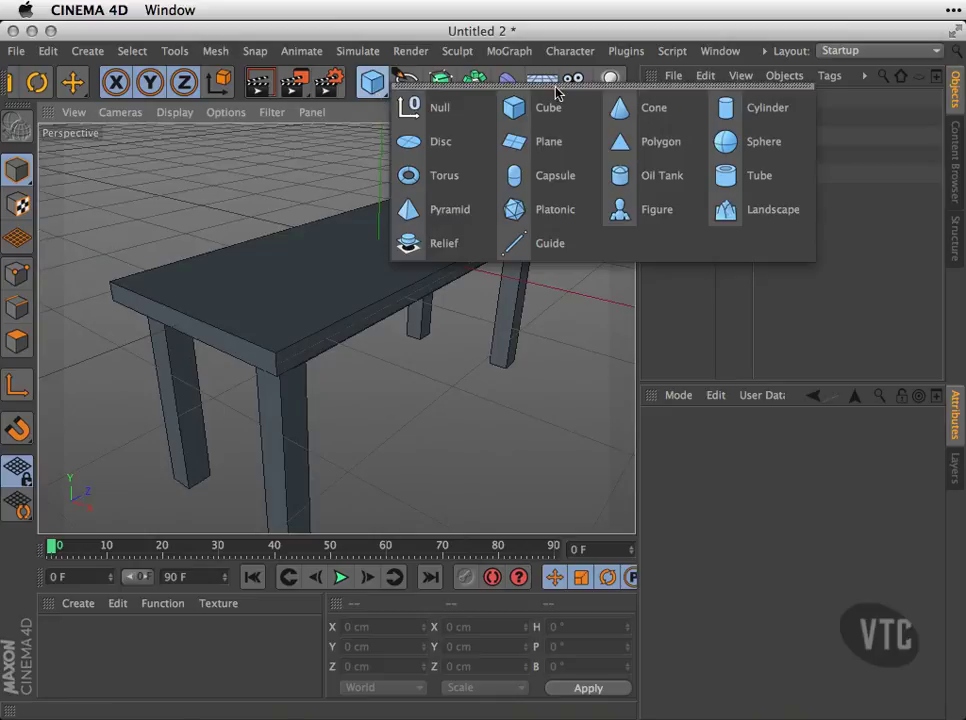
{"action": "left_click", "coordinate": [729, 118]}
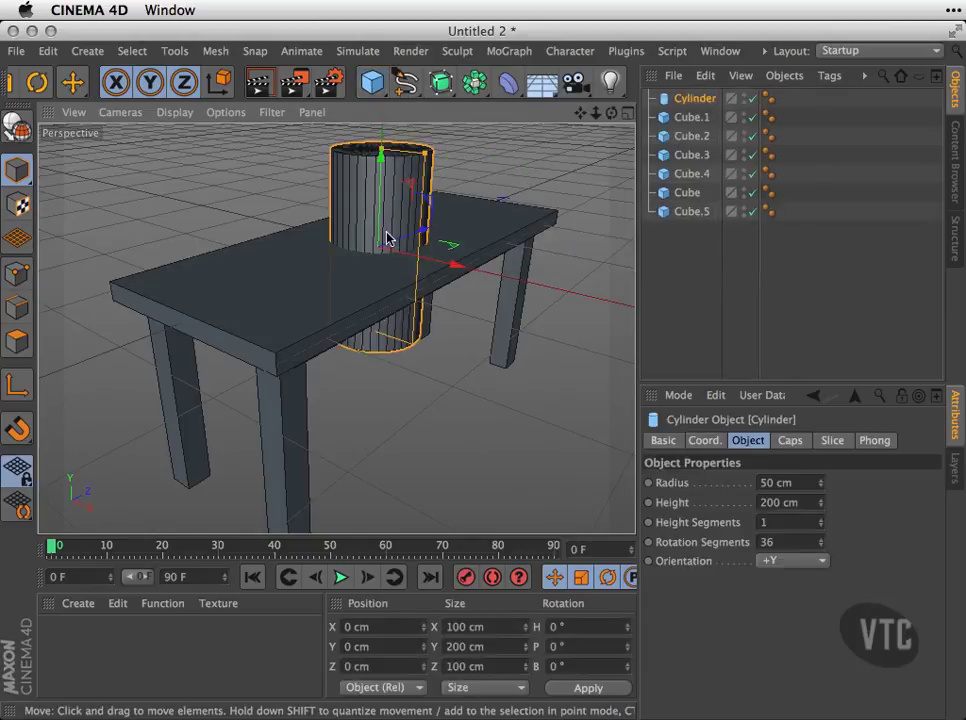
{"action": "left_click_drag", "start_coordinate": [425, 218], "coordinate": [466, 252], "text": "alt"}
{"action": "right_click_drag", "start_coordinate": [466, 252], "coordinate": [716, 275], "text": "alt"}
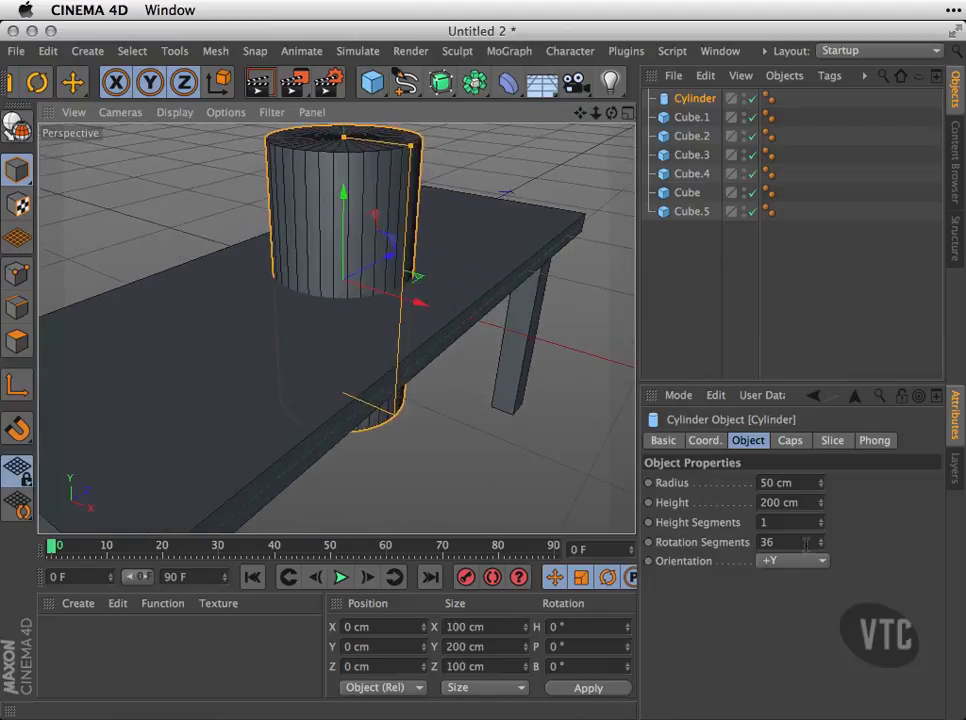
{"action": "left_click_drag", "start_coordinate": [820, 545], "coordinate": [826, 575]}
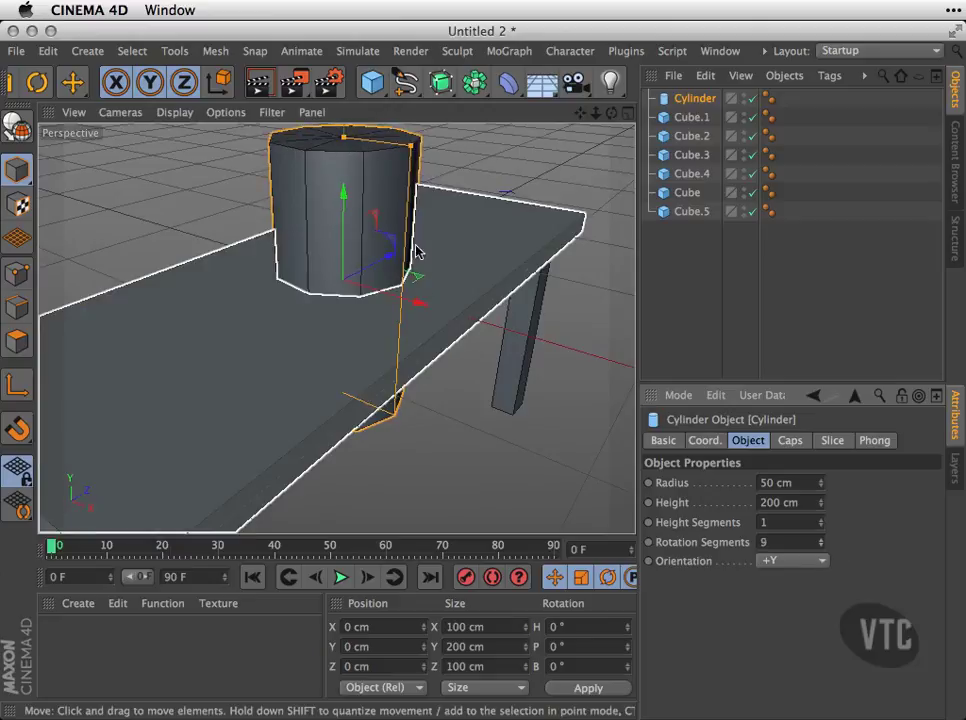
Step: Shrink the cylinder to about 17.6 cm radius and 63.6 cm height, and move it to about X -19.5, Y 41, Z -184 cm on the tabletop
{"action": "left_click_drag", "start_coordinate": [345, 142], "coordinate": [346, 237]}
{"action": "left_click_drag", "start_coordinate": [418, 306], "coordinate": [390, 285]}
{"action": "left_click_drag", "start_coordinate": [321, 192], "coordinate": [320, 135]}
{"action": "left_click_drag", "start_coordinate": [369, 209], "coordinate": [174, 356]}
{"action": "left_click_drag", "start_coordinate": [334, 328], "coordinate": [392, 237], "text": "alt"}
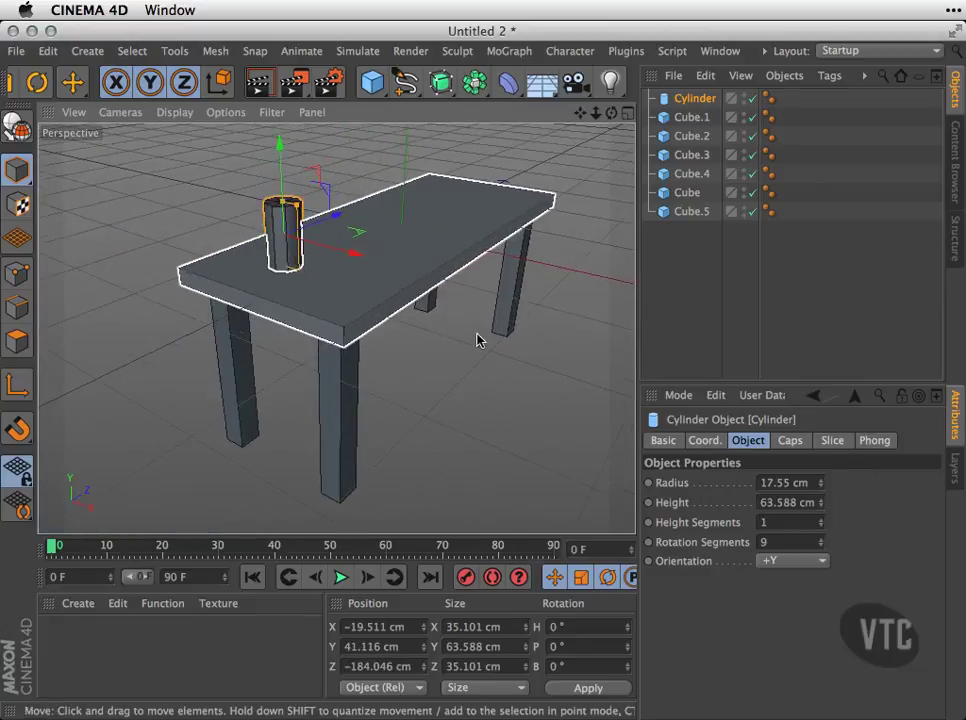
{"action": "left_click_drag", "start_coordinate": [477, 340], "coordinate": [430, 360], "text": "alt"}
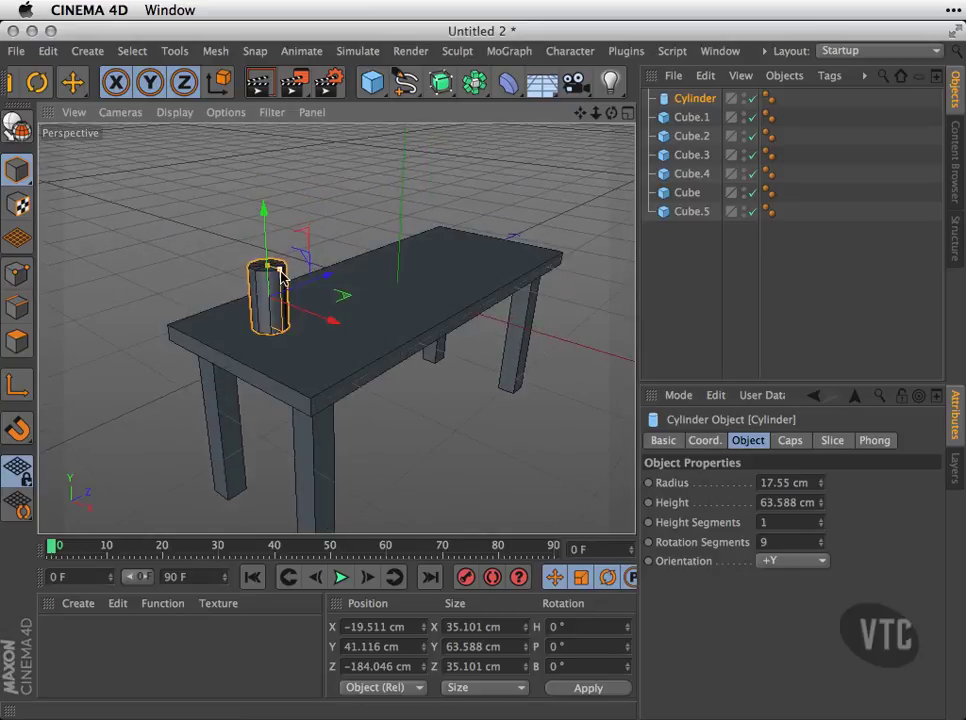
Step: Reduce the cylinder to about 13.7 cm radius and 54.9 cm height, lower it to about Y 35.7 cm, and deselect it
{"action": "left_click_drag", "start_coordinate": [265, 208], "coordinate": [267, 281]}
{"action": "left_click_drag", "start_coordinate": [266, 212], "coordinate": [416, 223]}
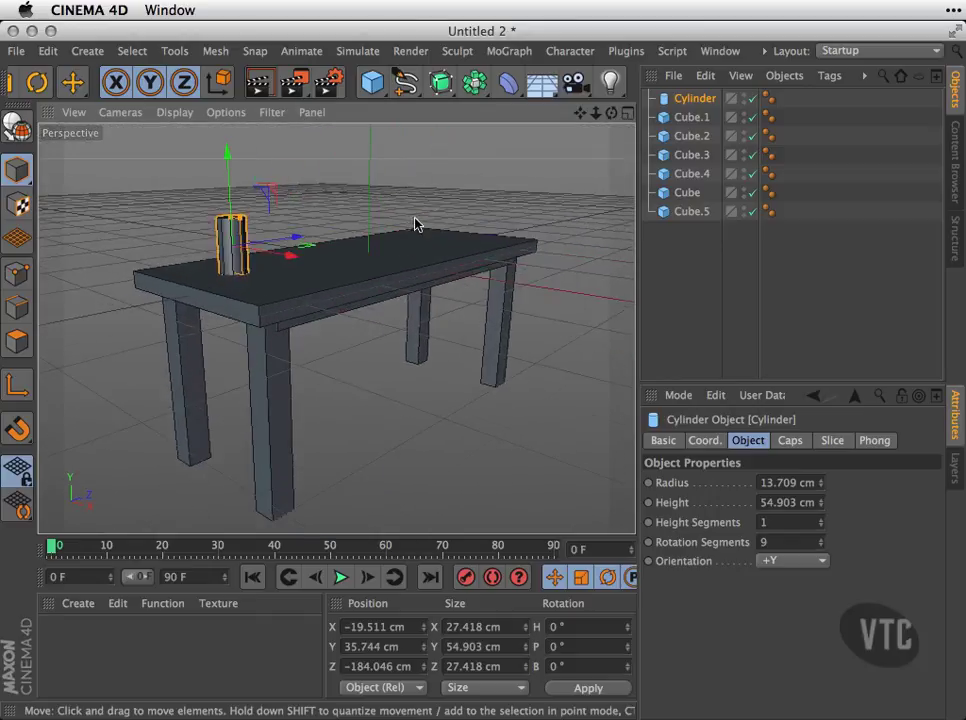
{"action": "left_click", "coordinate": [406, 391]}
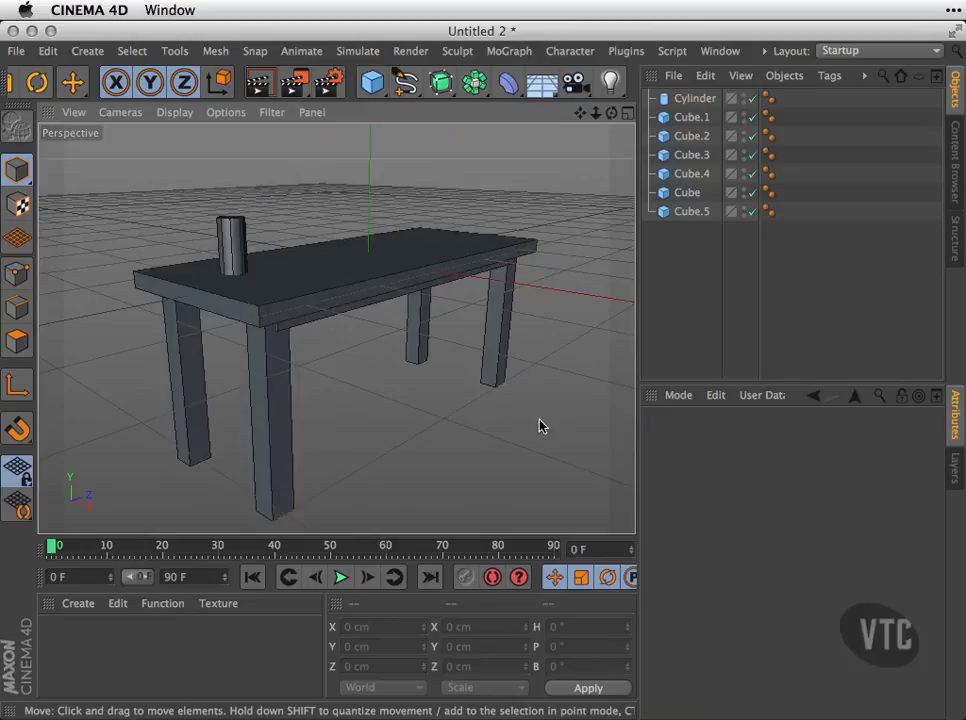
{"action": "left_click_drag", "start_coordinate": [410, 367], "coordinate": [431, 338], "text": "alt"}
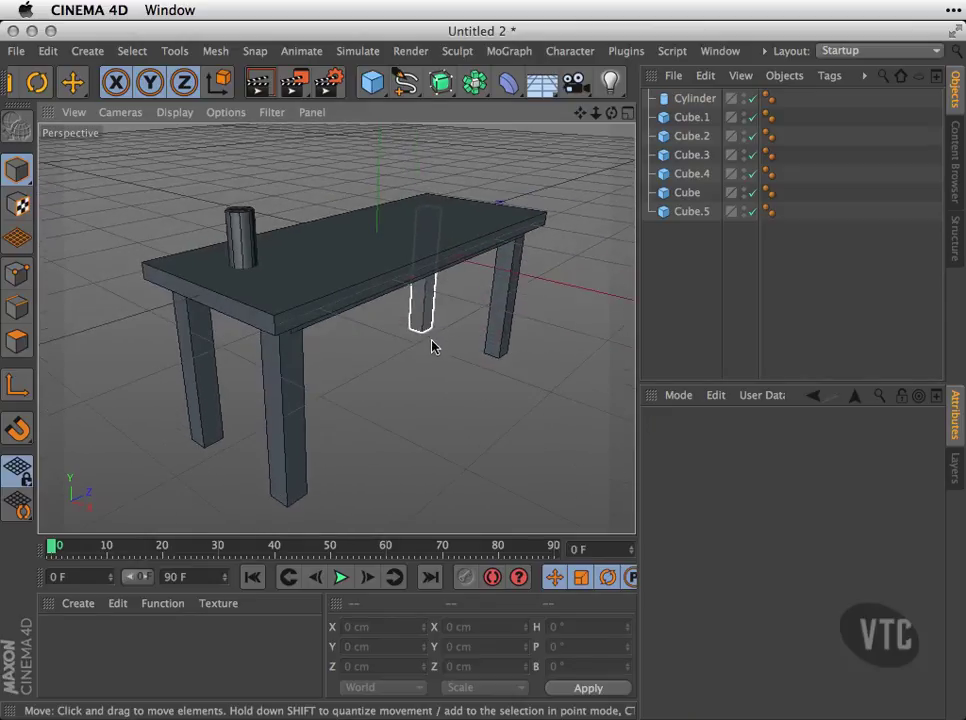